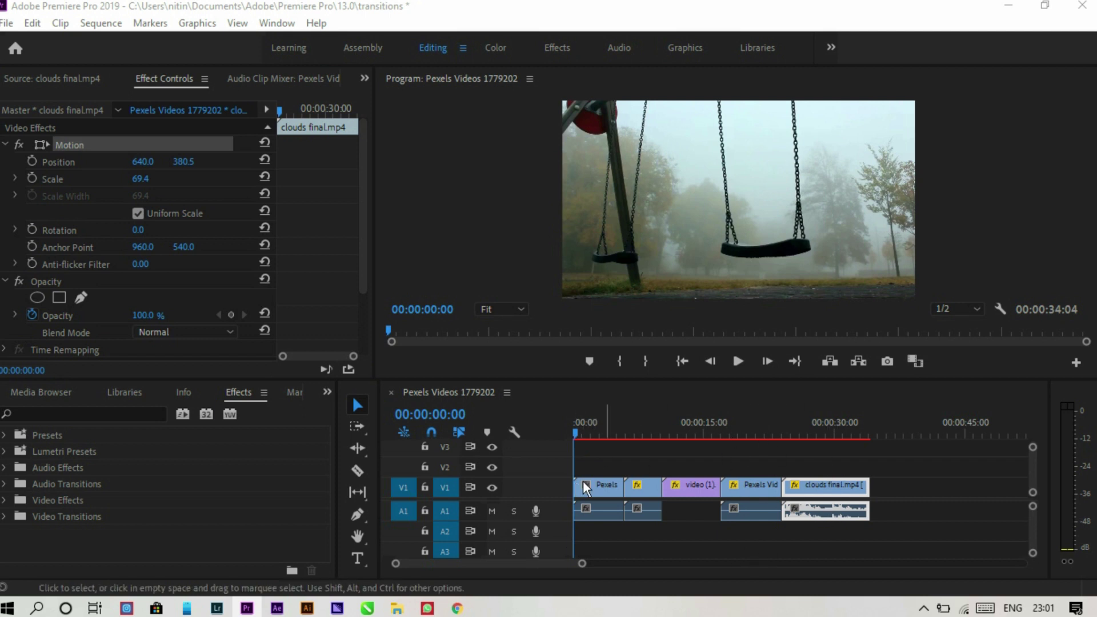
Apply Barn Doors from Video Transitions > Wipe to the first clip's start and the clouds clip's end.
drag(573, 432, 597, 423)
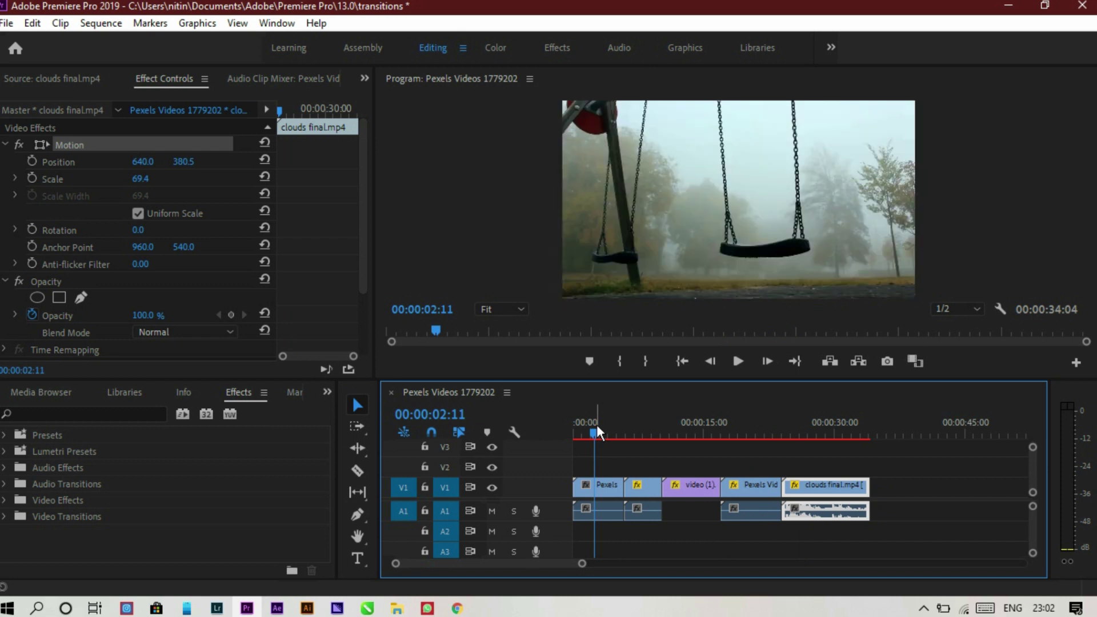
drag(597, 433, 591, 433)
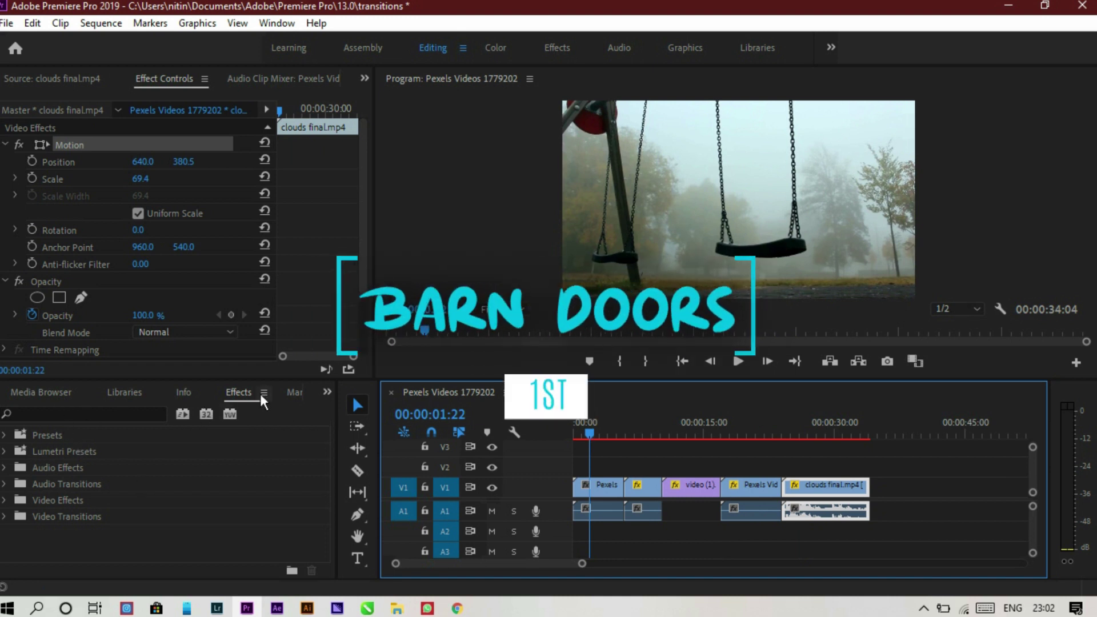
click(242, 392)
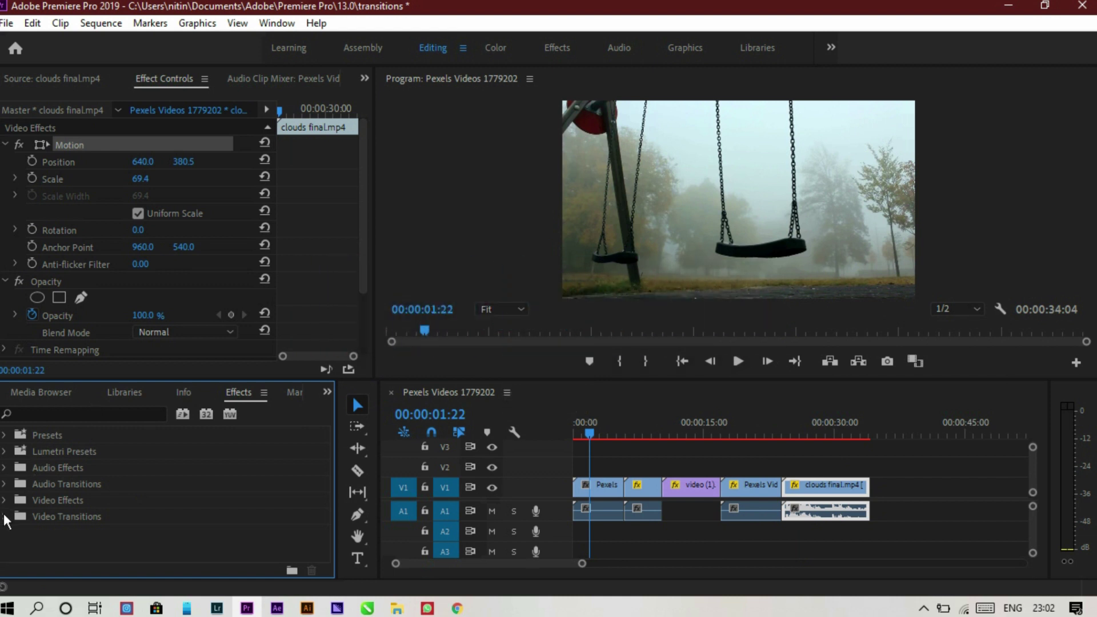
click(5, 517)
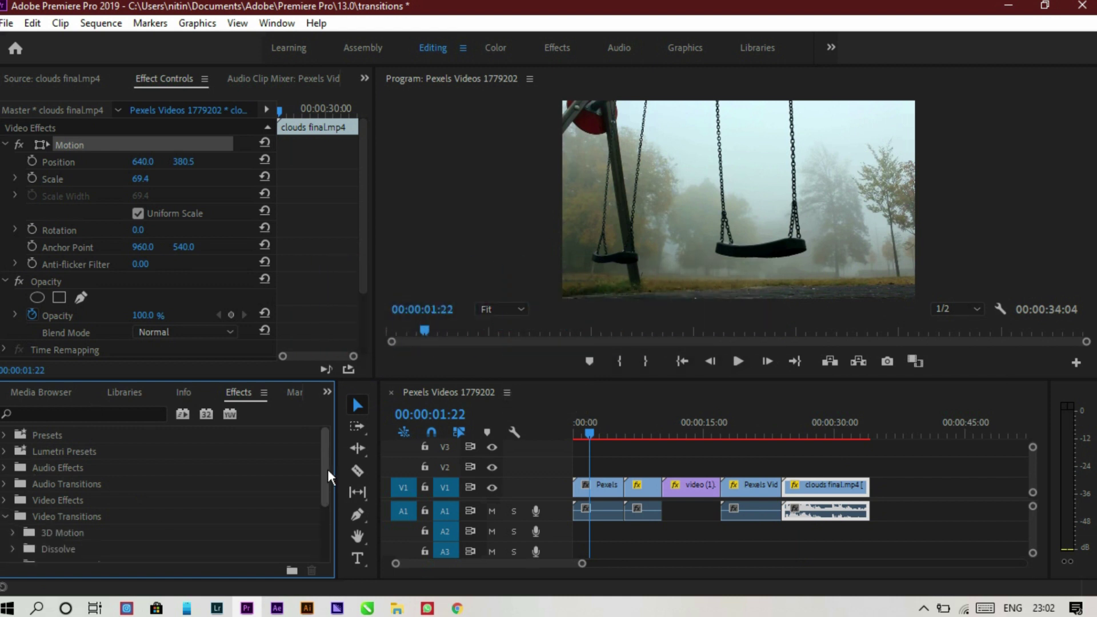
drag(328, 468, 324, 535)
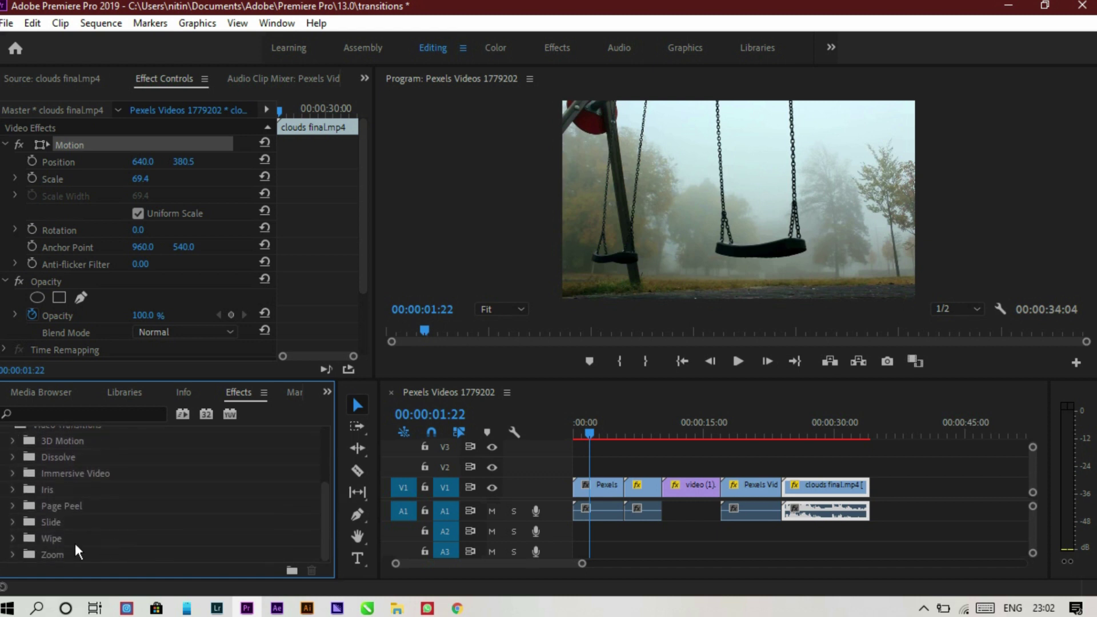
click(13, 539)
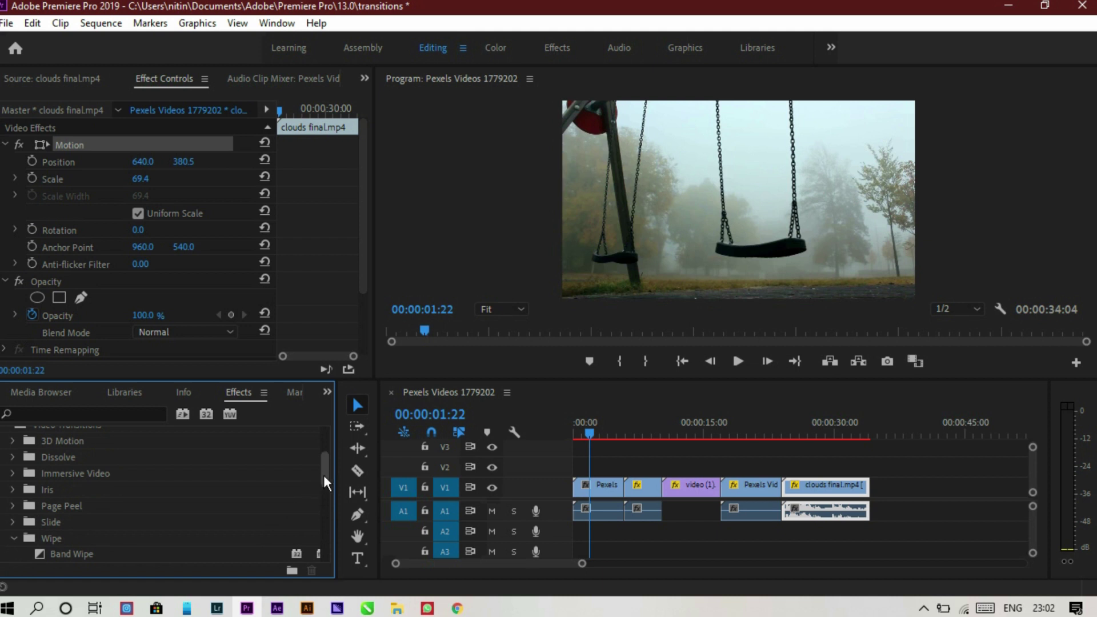
drag(324, 475, 327, 492)
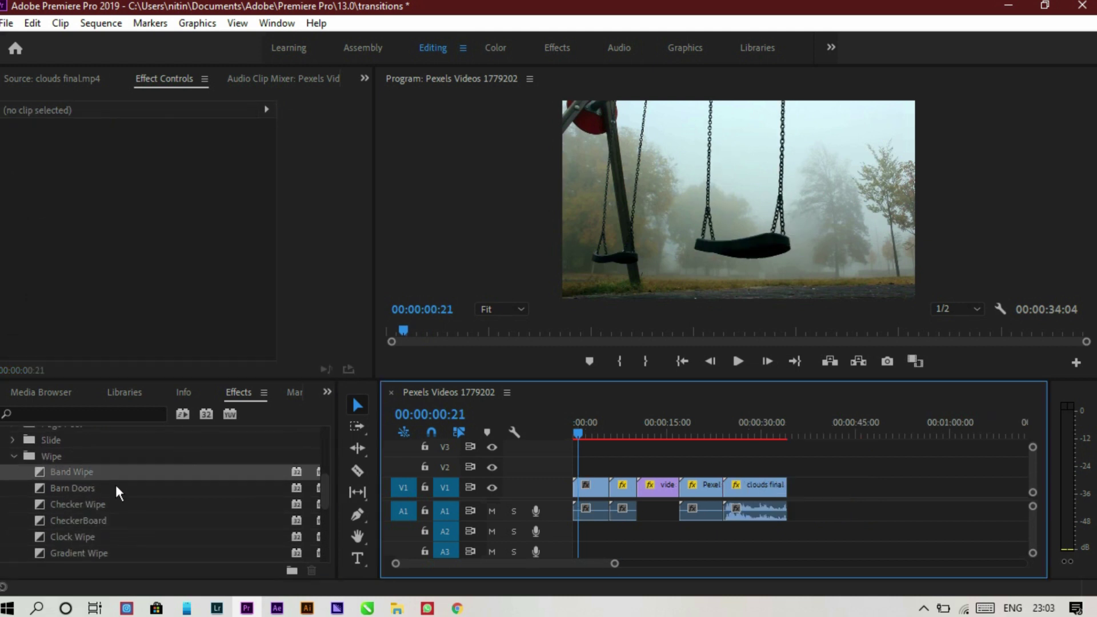
click(89, 489)
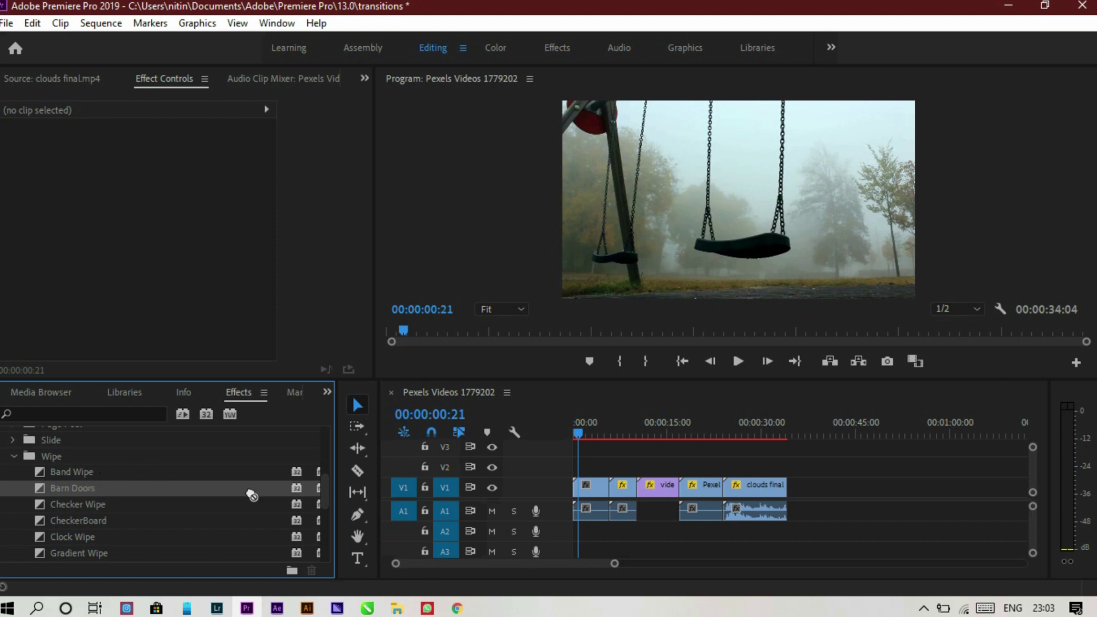
drag(503, 464, 579, 487)
drag(235, 489, 785, 490)
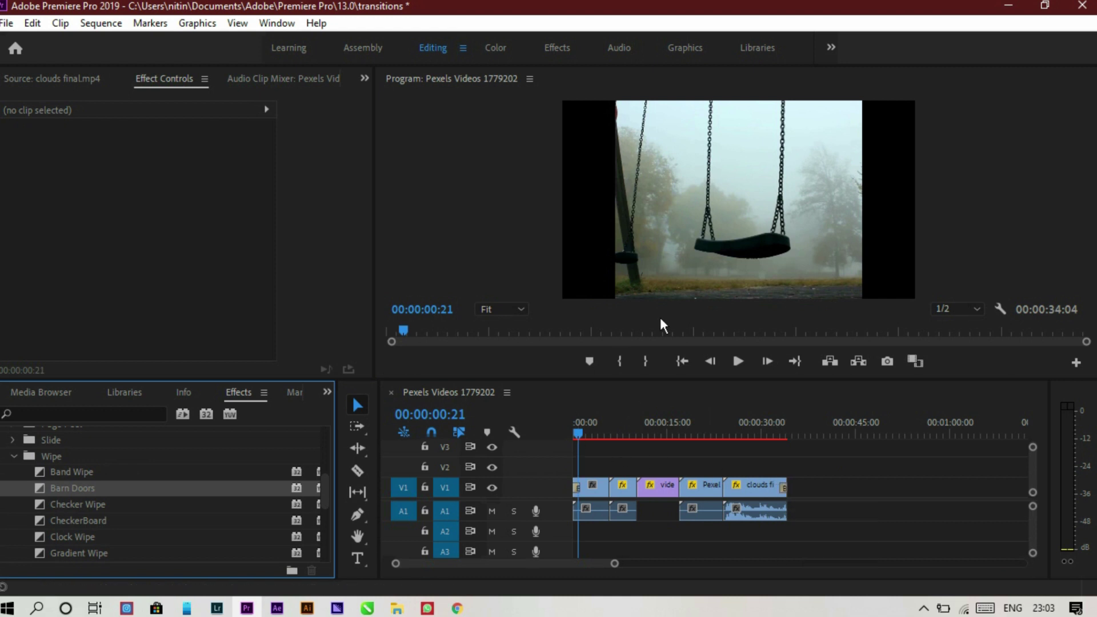
drag(578, 437, 581, 437)
Make the opening Barn Doors transition split horizontally and preview it.
key(equal)
key(equal)
key(equal)
click(597, 487)
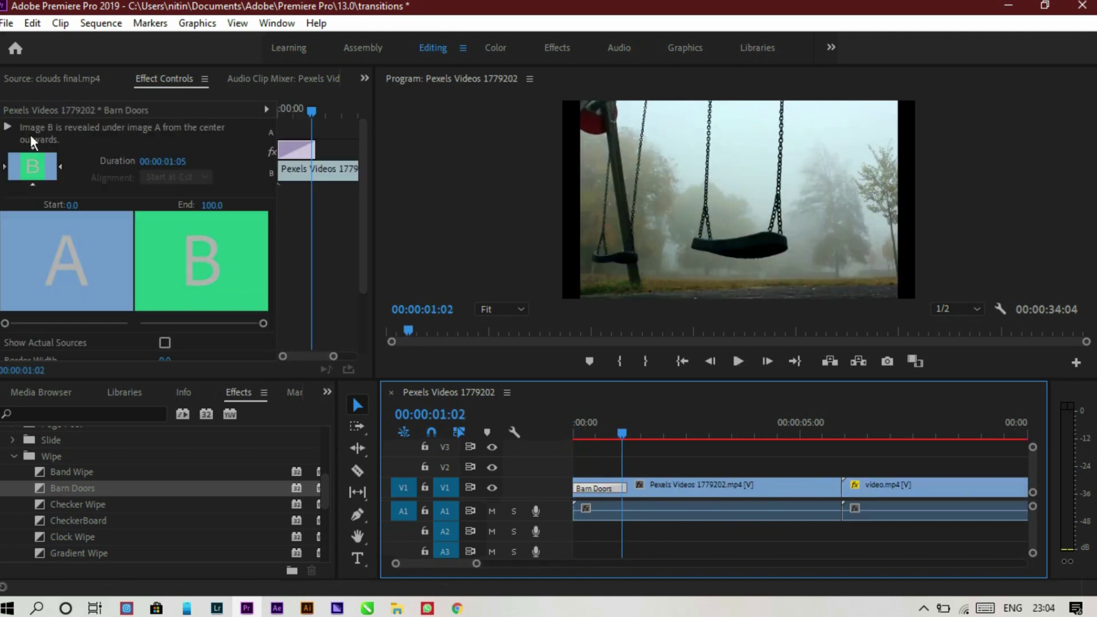
click(33, 185)
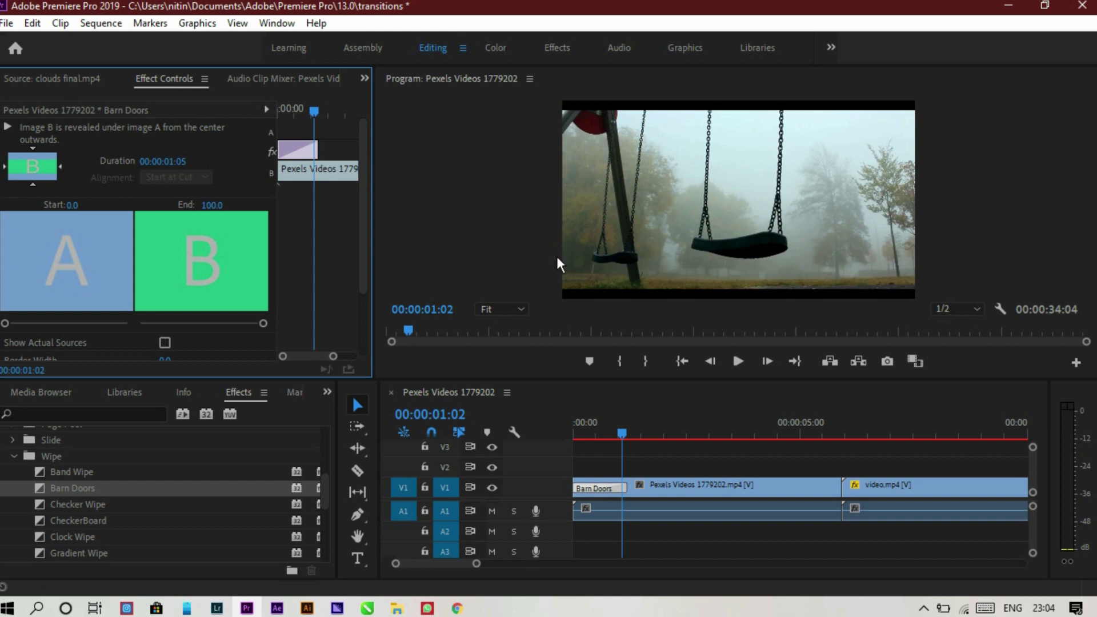
drag(620, 434, 568, 438)
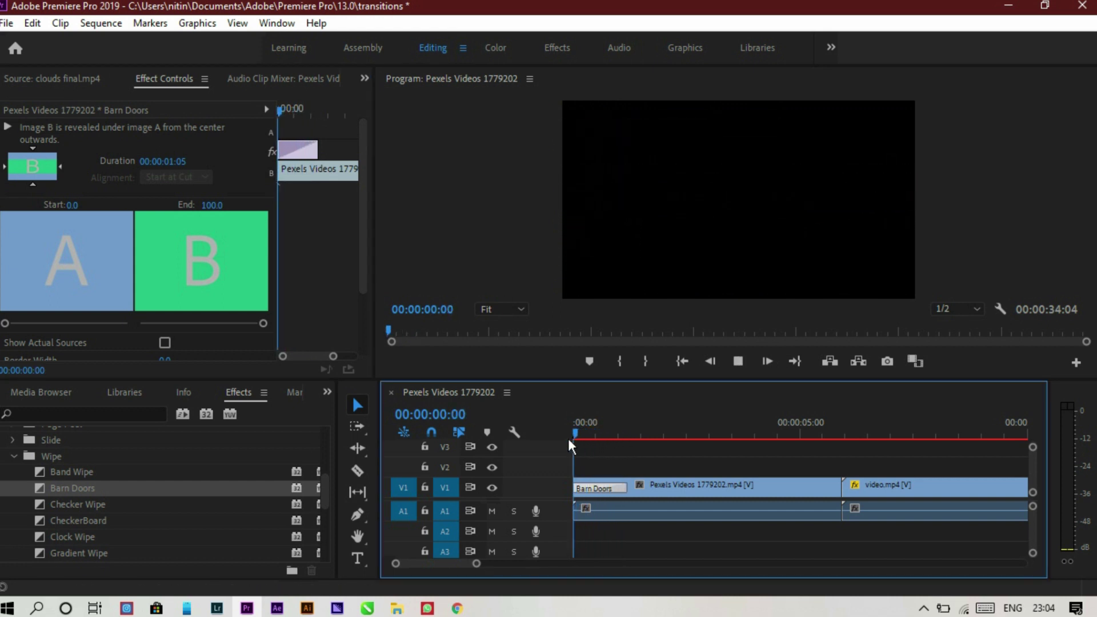
key(space)
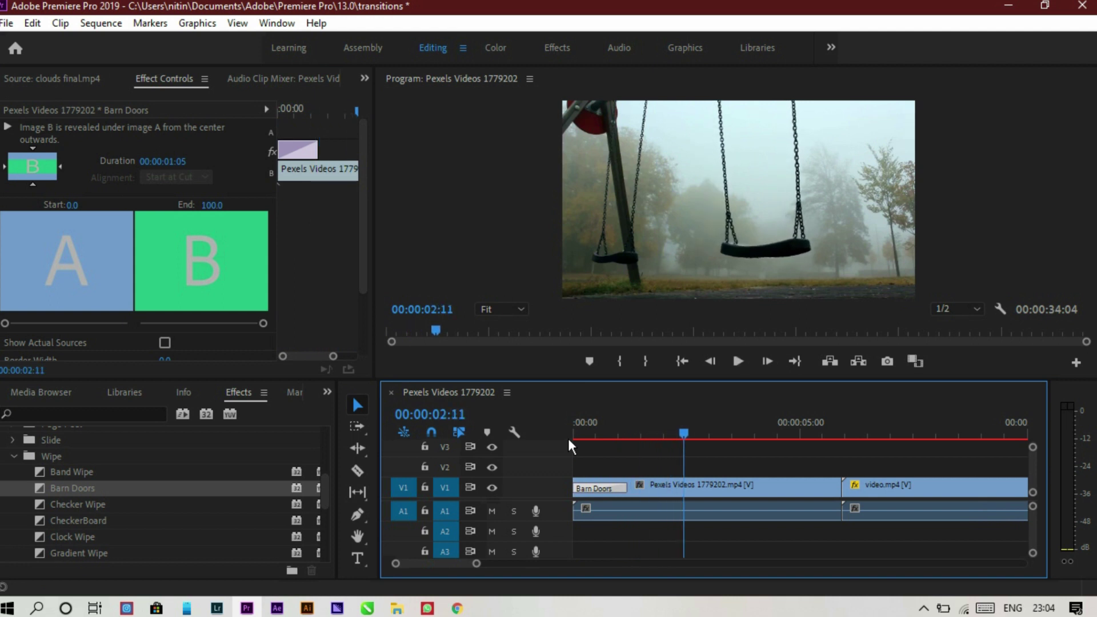
drag(640, 433, 583, 441)
Lengthen the opening Barn Doors to 00:00:02:00 and play the clouds clip's ending.
drag(477, 564, 469, 566)
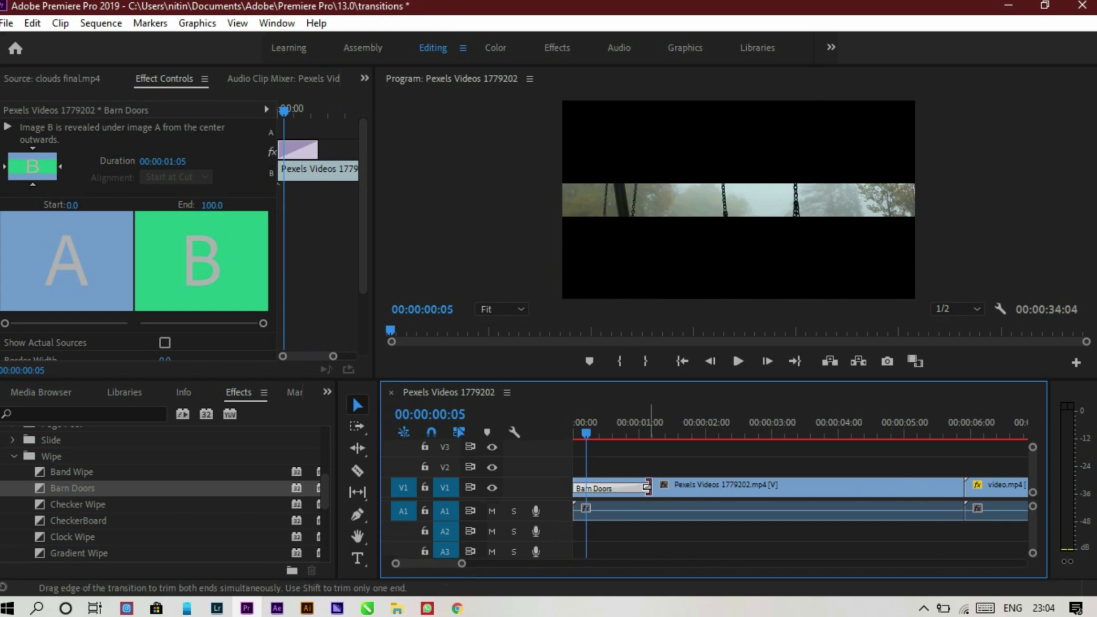
drag(647, 487, 705, 485)
drag(588, 430, 560, 426)
key(space)
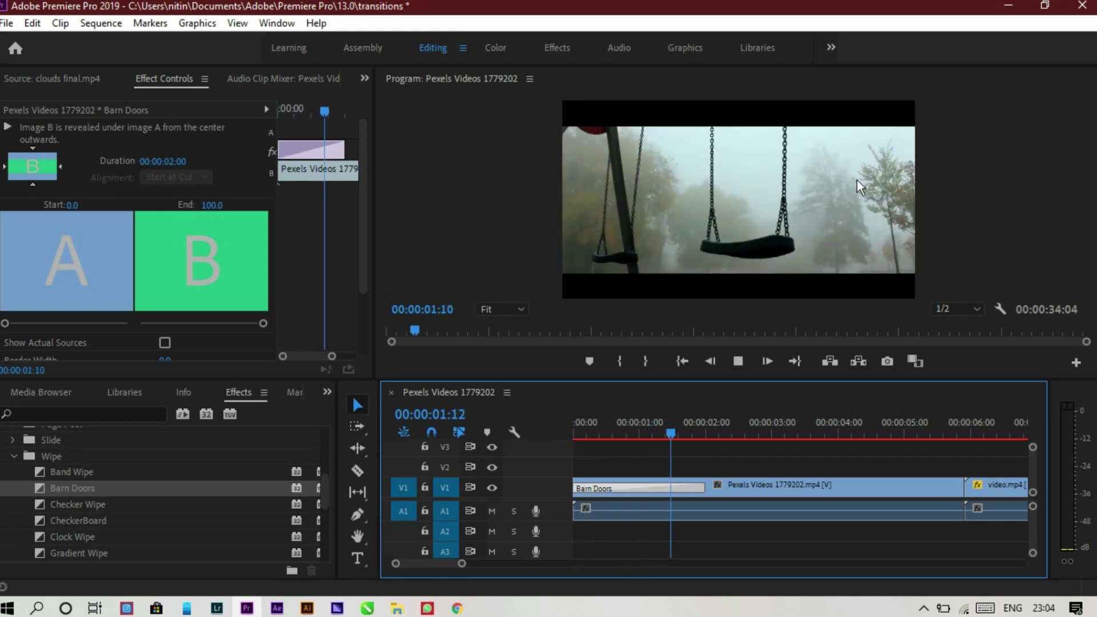
drag(463, 564, 657, 548)
key(space)
drag(718, 436, 719, 437)
key(space)
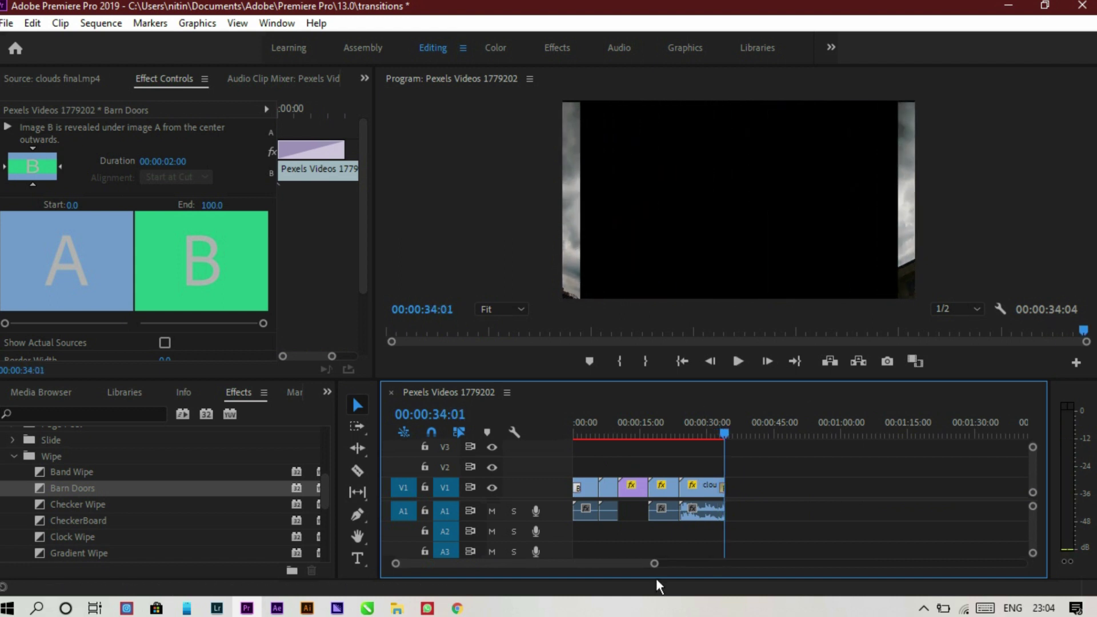
Reverse the closing Barn Doors on the clouds clip and make it split horizontally.
drag(655, 566, 550, 565)
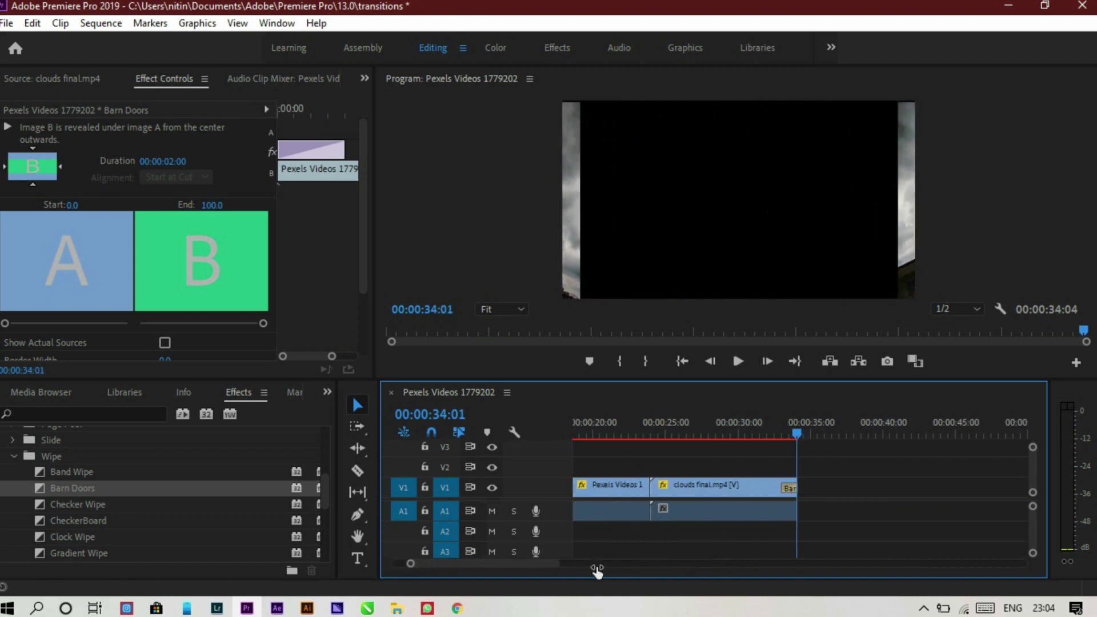
click(790, 486)
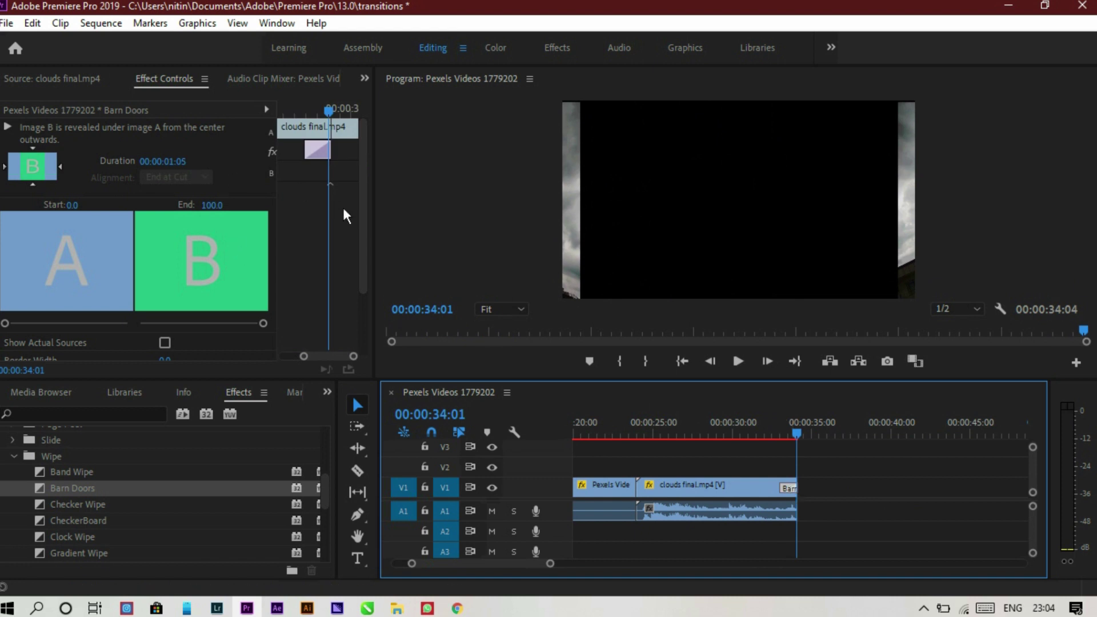
drag(360, 215, 358, 284)
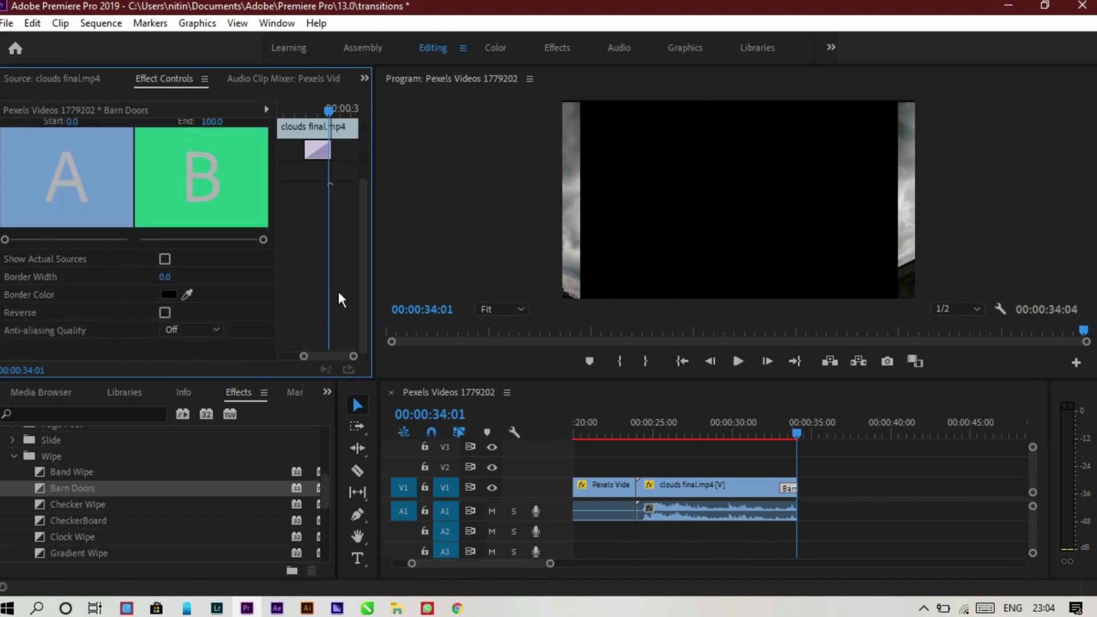
click(167, 311)
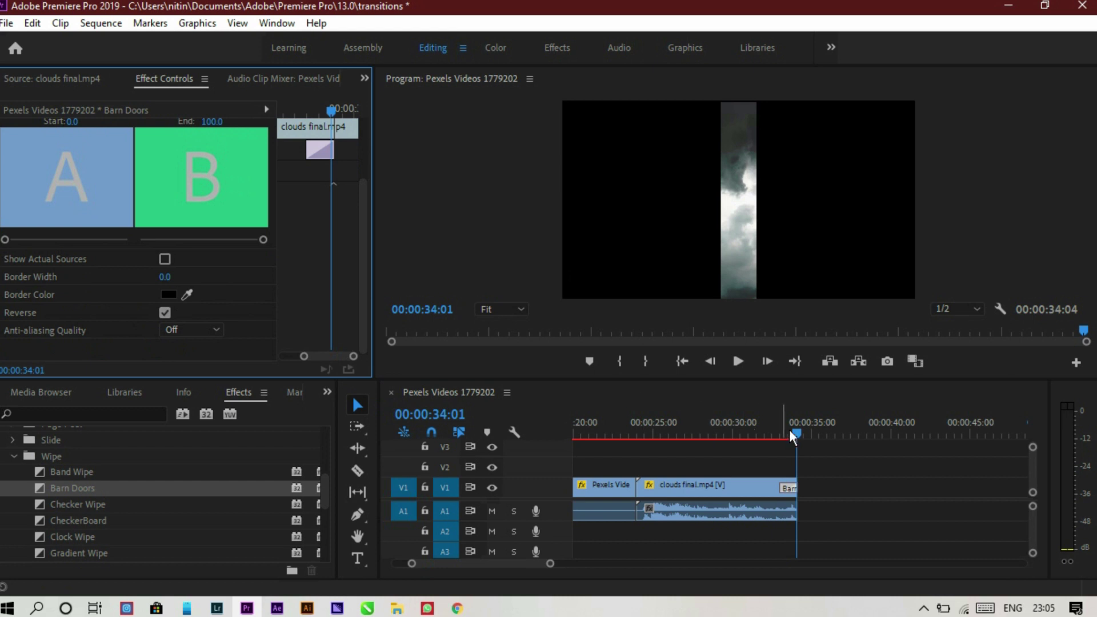
mouse_move(796, 430)
mouse_down()
mouse_move(776, 436)
mouse_move(791, 434)
mouse_up()
scroll(121, 246, up, 2)
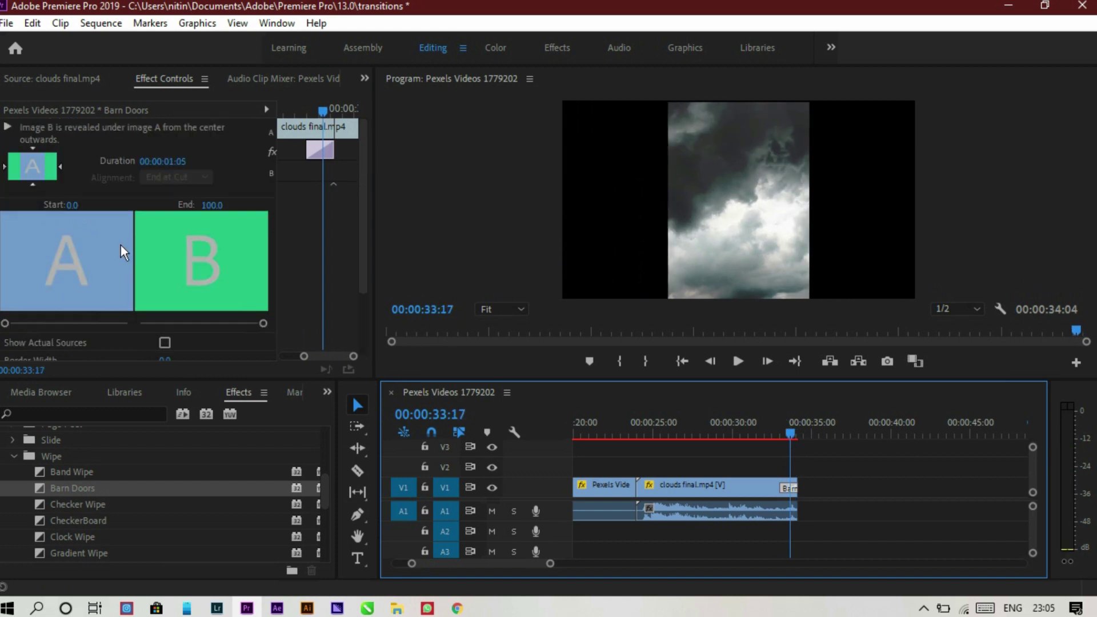
click(33, 183)
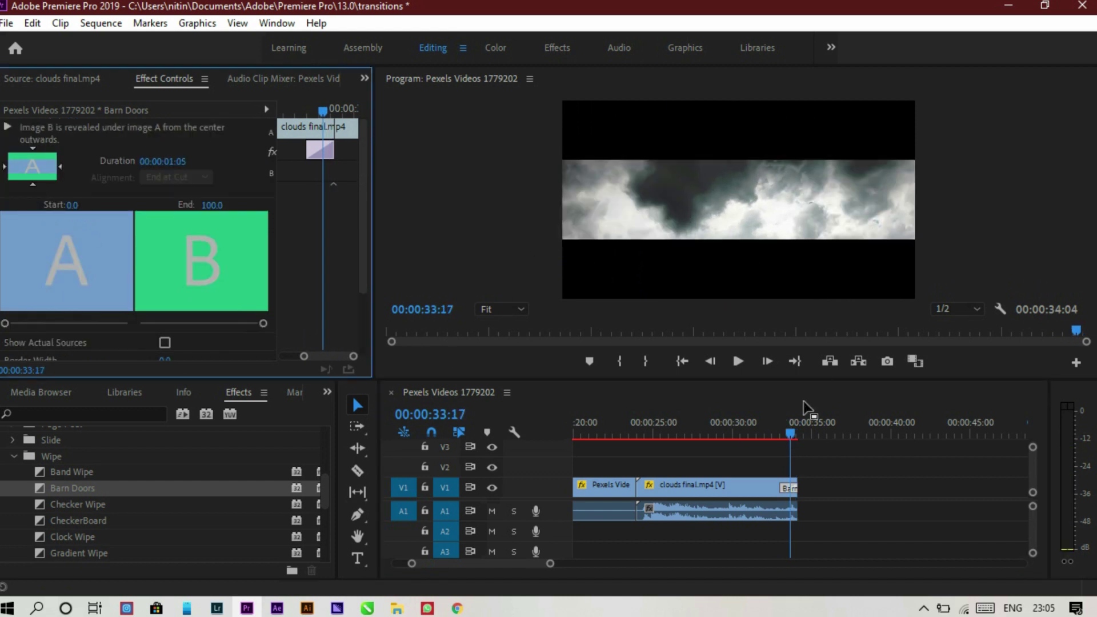
mouse_move(790, 433)
mouse_down()
mouse_move(777, 434)
mouse_move(798, 435)
mouse_move(769, 434)
mouse_up()
Play the sequence from the start up to the cut between the first two clips.
drag(554, 563, 658, 561)
drag(607, 433, 557, 434)
key(space)
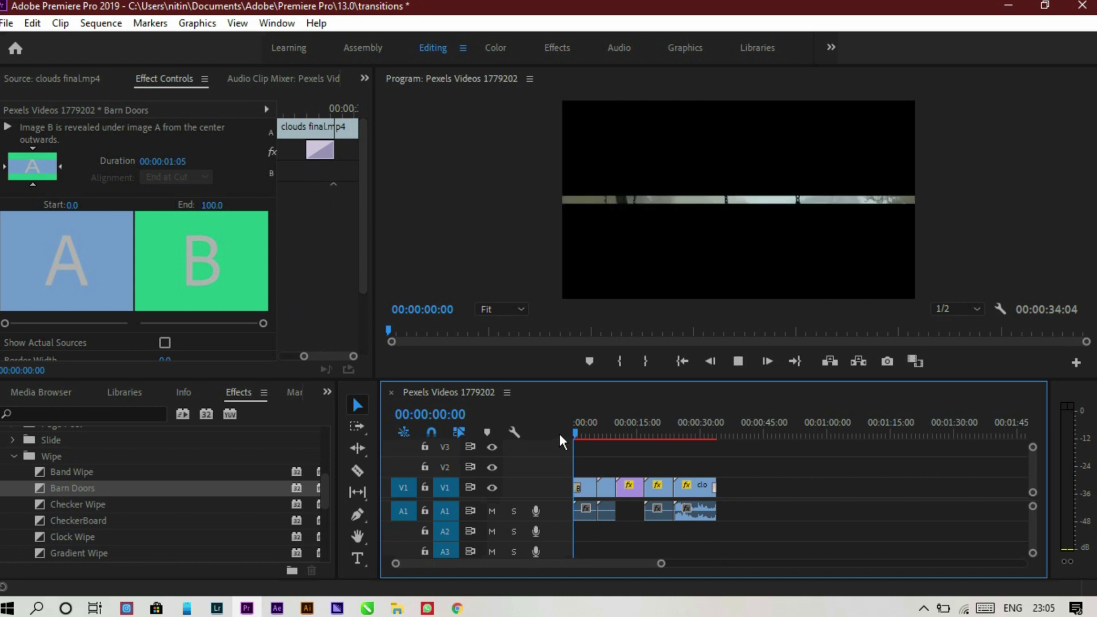
drag(661, 564, 529, 563)
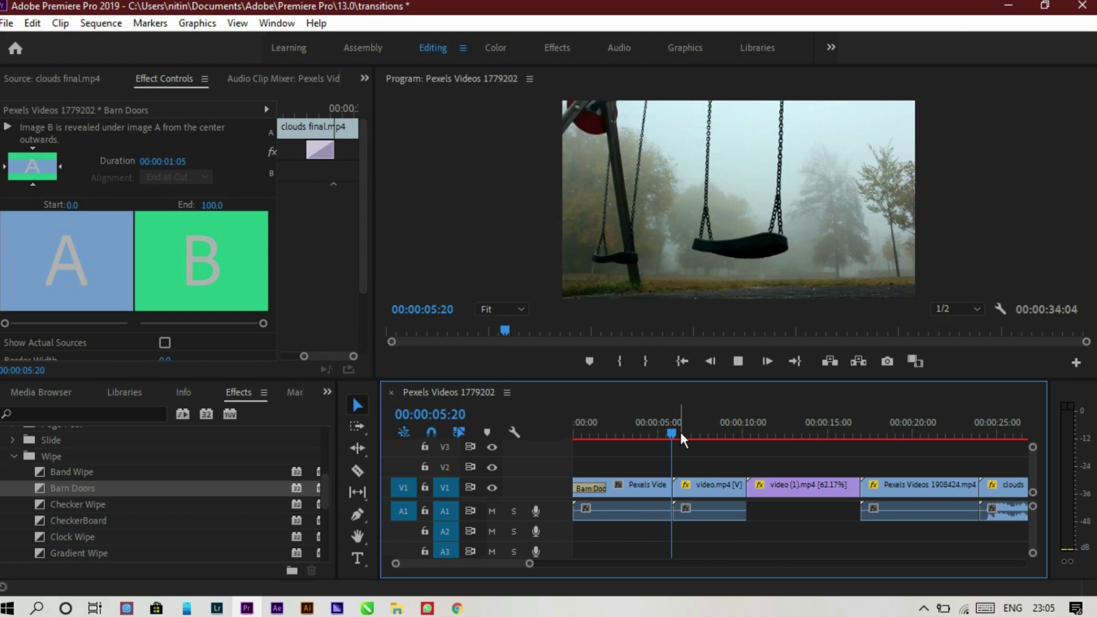
key(space)
drag(675, 432, 674, 433)
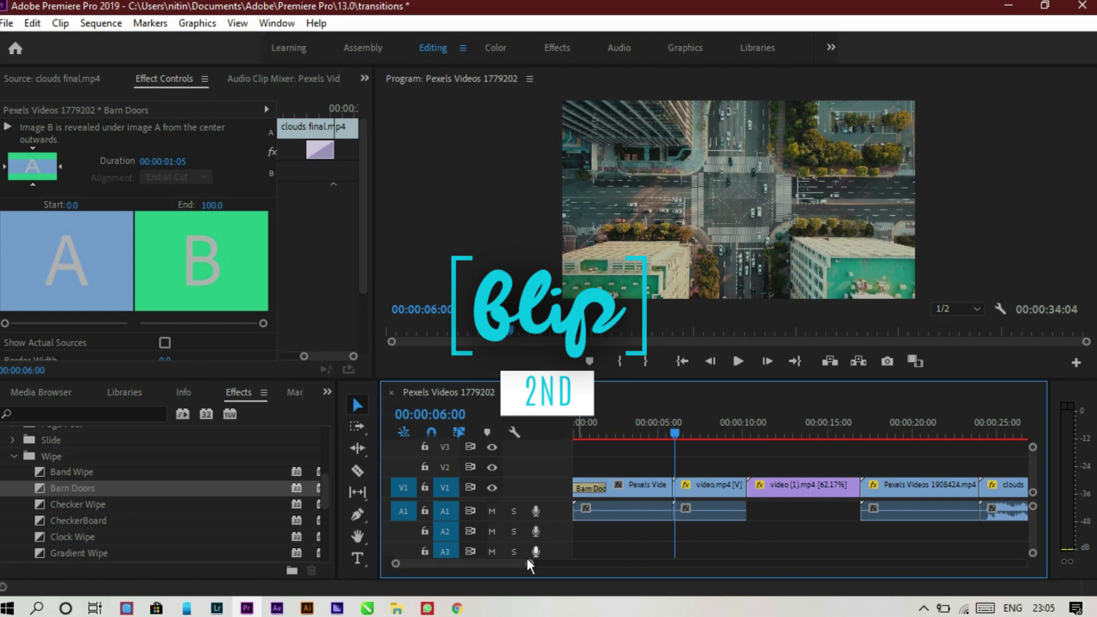
Search the effects for 'dip' and drop Dip to White on the cut between the first two clips.
drag(528, 565, 495, 568)
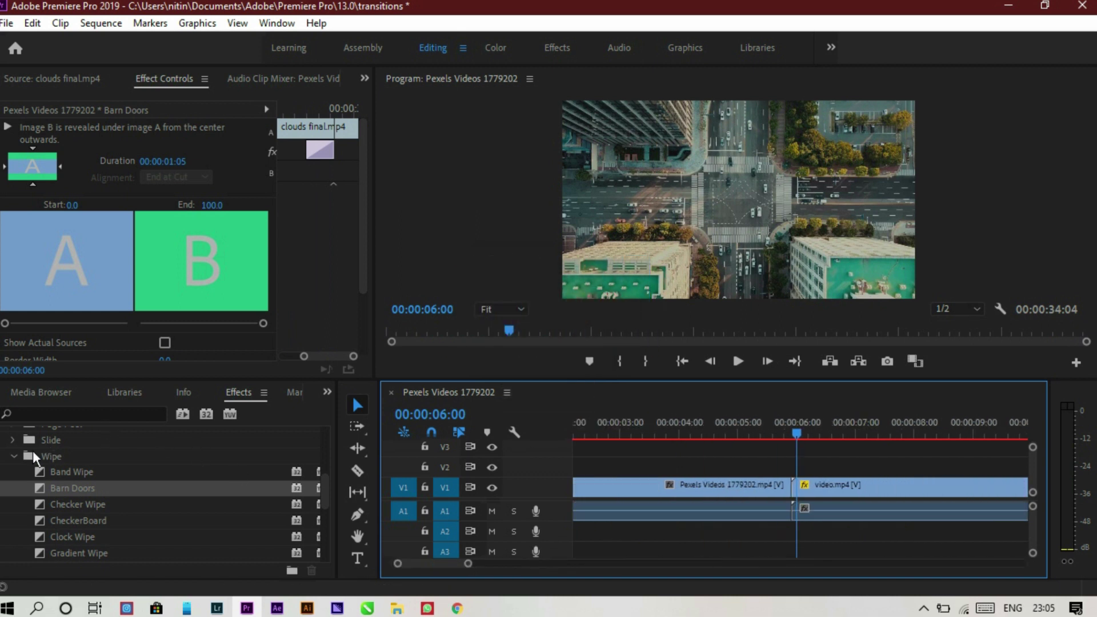
click(17, 454)
scroll(16, 452, up, 3)
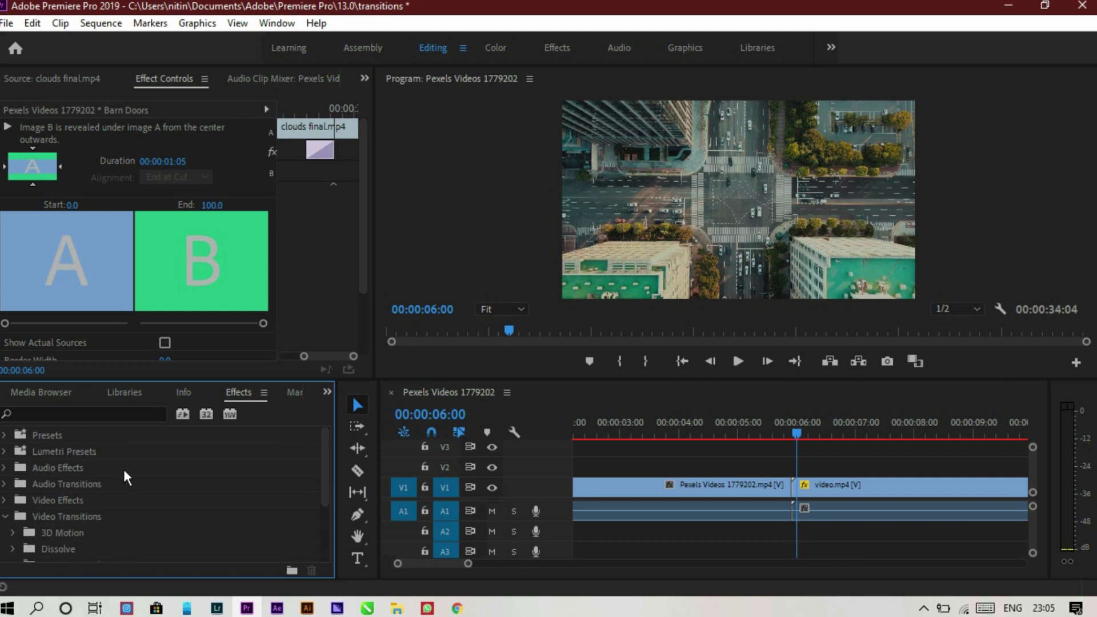
click(121, 409)
text(dip)
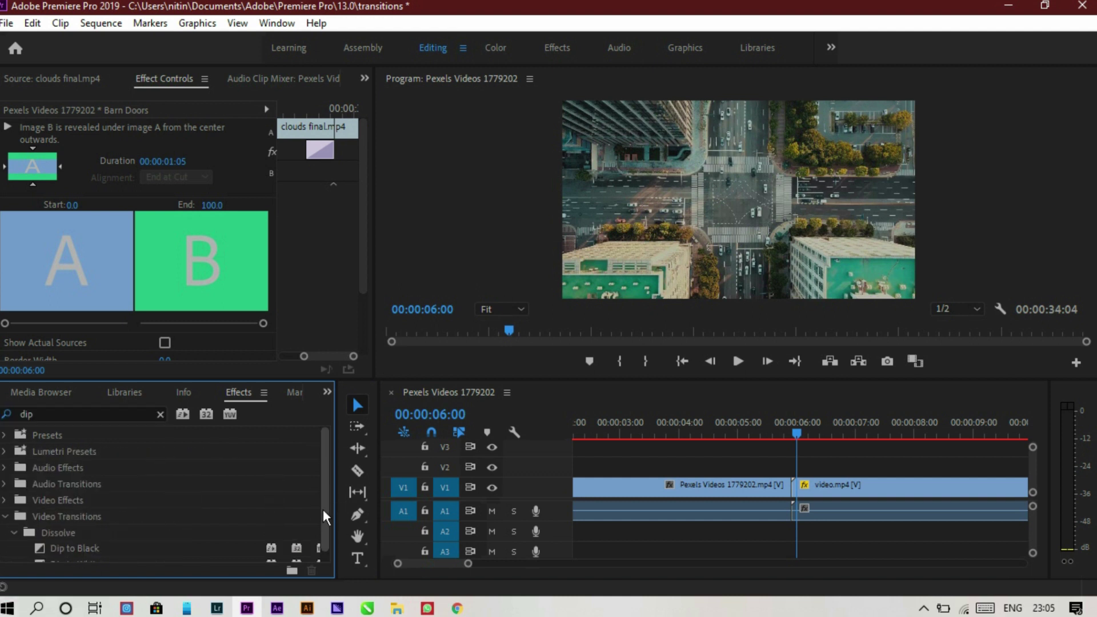
drag(323, 509, 325, 536)
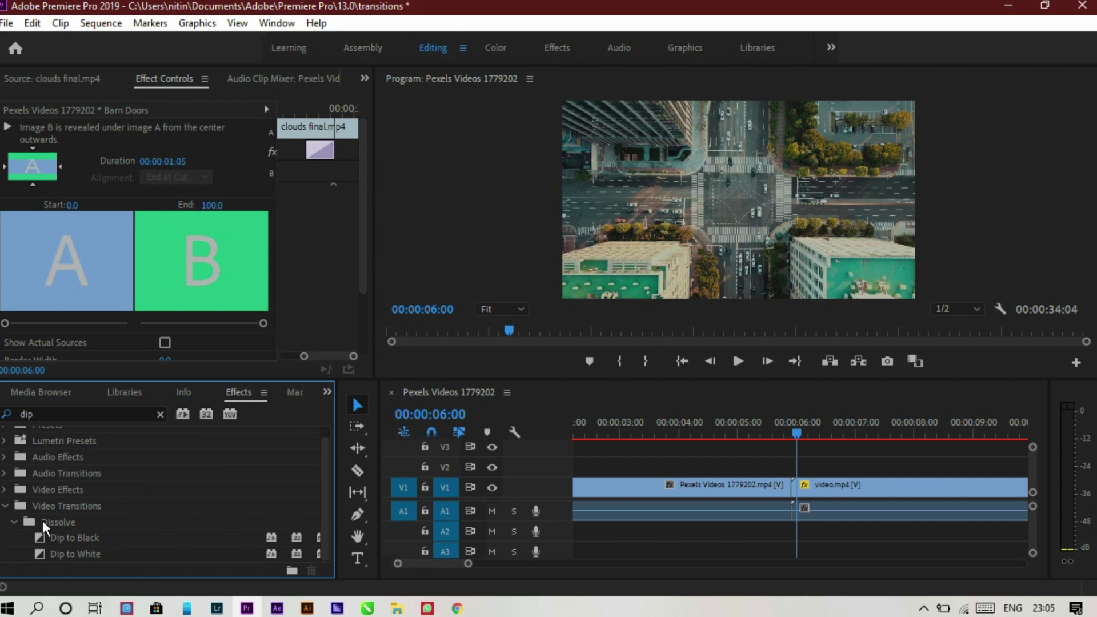
drag(80, 553, 794, 494)
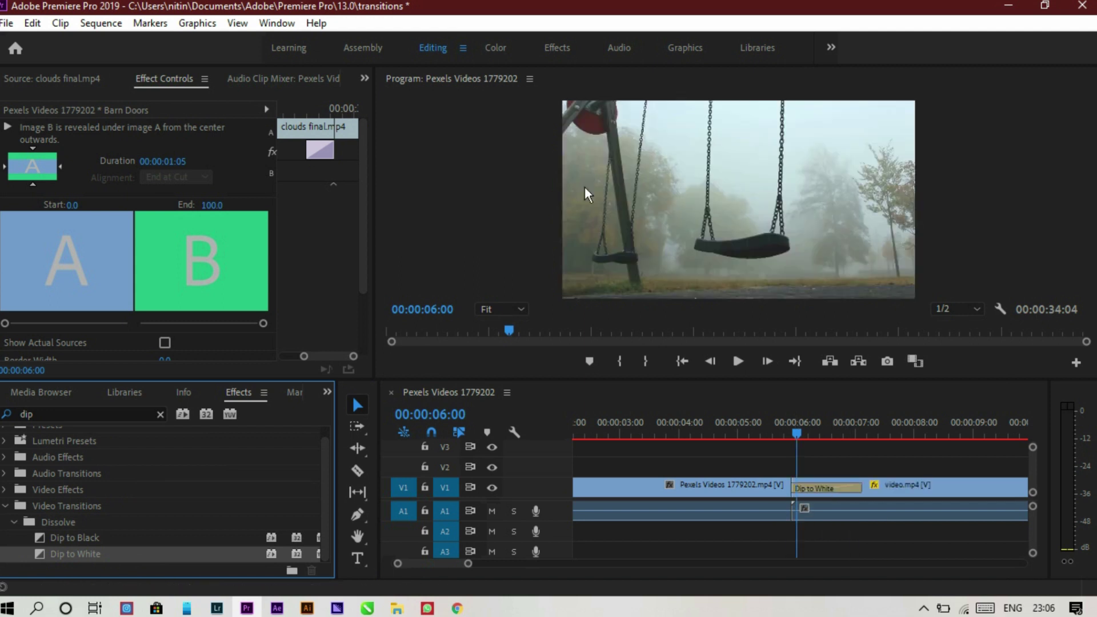
Preview the Dip to White and test lengthening and shortening it in Effect Controls.
drag(794, 431, 825, 437)
click(820, 491)
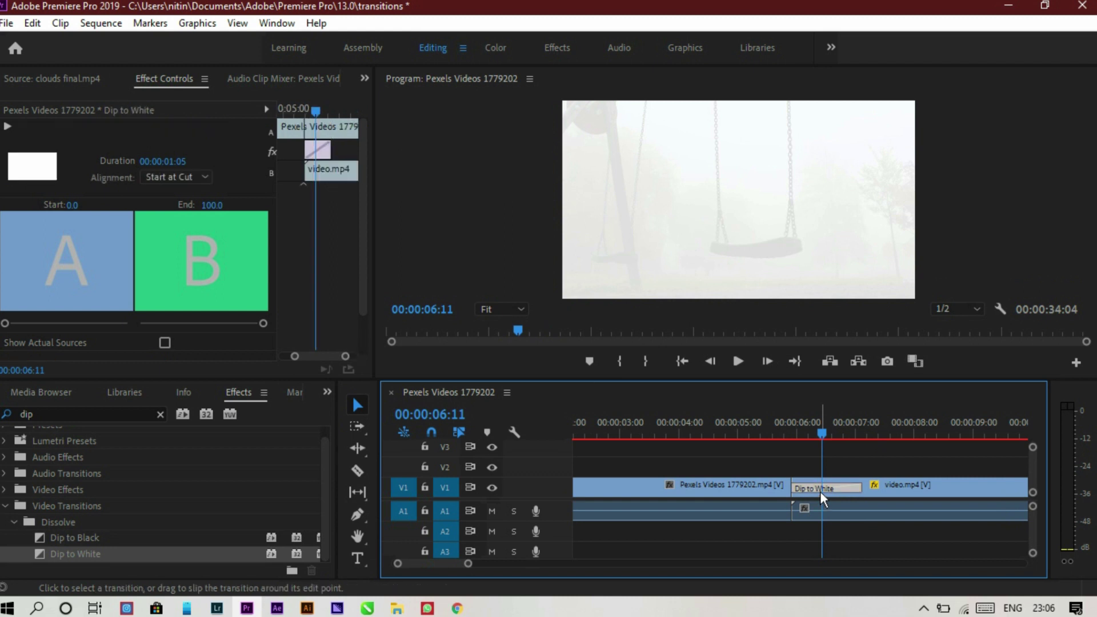
drag(306, 149, 279, 149)
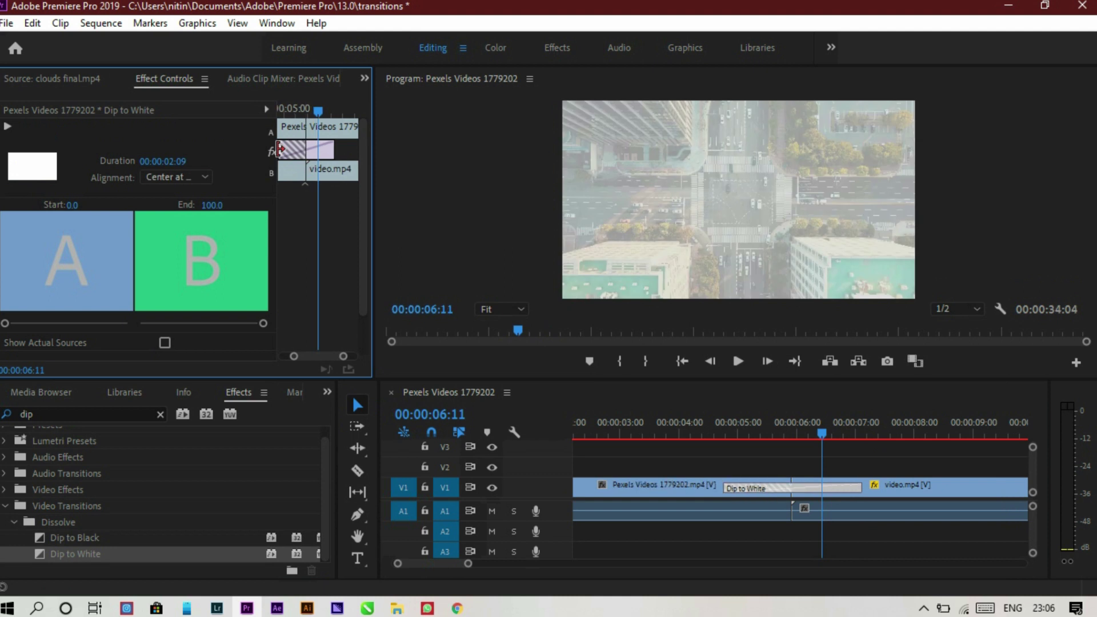
drag(279, 149, 313, 150)
drag(775, 429, 742, 429)
key(space)
key(space)
drag(817, 440, 808, 435)
Trim the Dip to White to 00:00:00:11 and replay it, continuing to the balloon clip.
click(346, 358)
drag(346, 357, 344, 358)
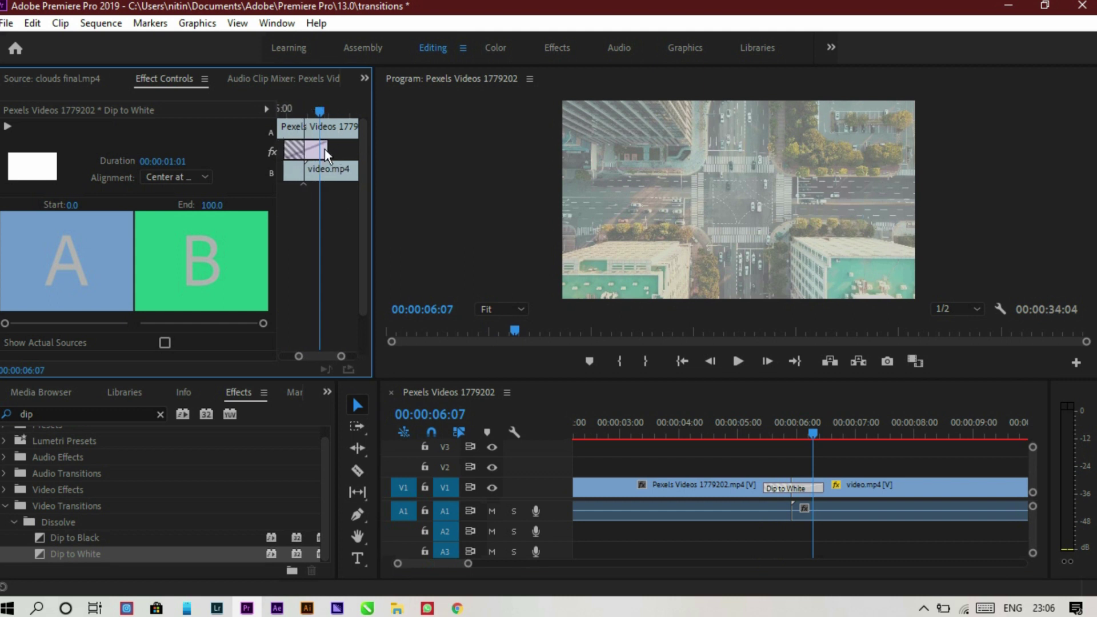
drag(323, 149, 294, 149)
drag(300, 150, 304, 149)
drag(810, 425, 756, 436)
key(space)
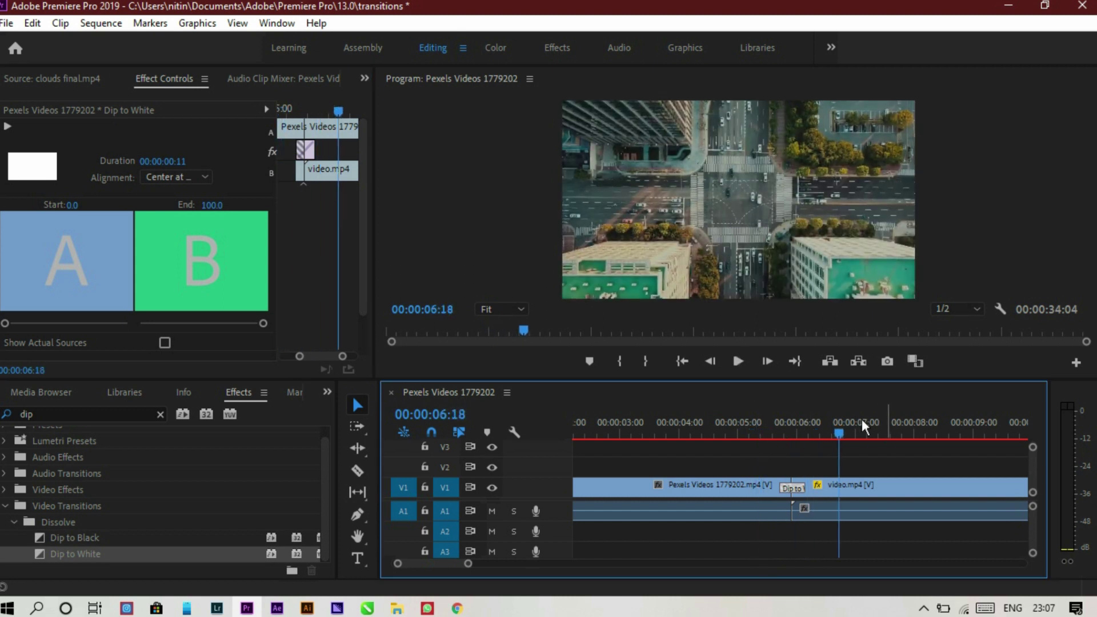
click(803, 433)
mouse_move(773, 437)
mouse_down()
mouse_move(810, 433)
mouse_move(773, 441)
mouse_up()
key(space)
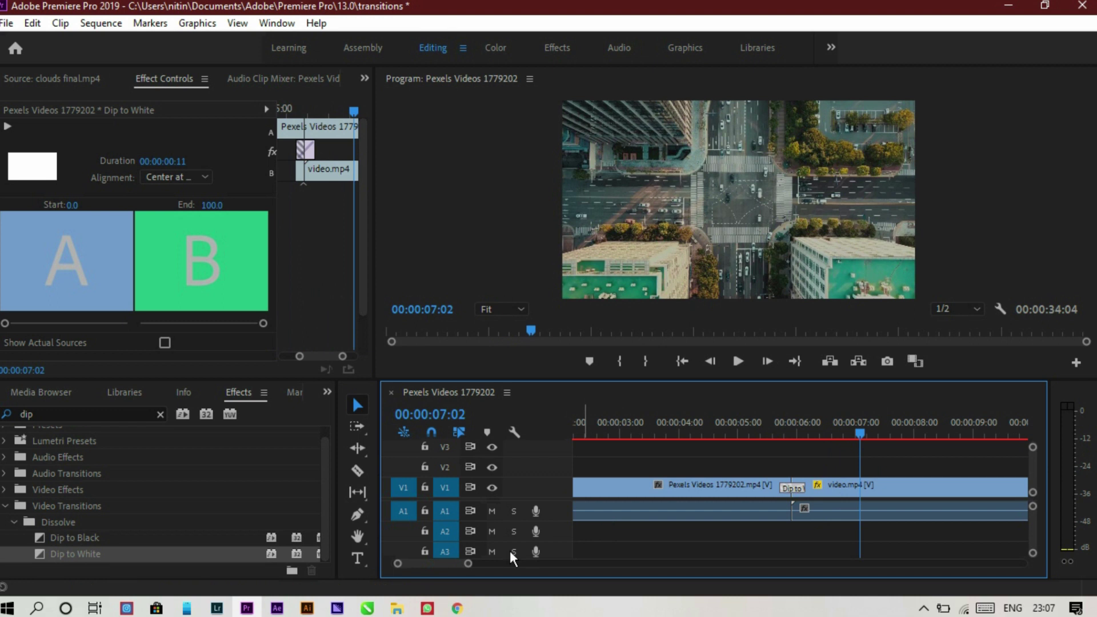
drag(466, 563, 501, 564)
key(space)
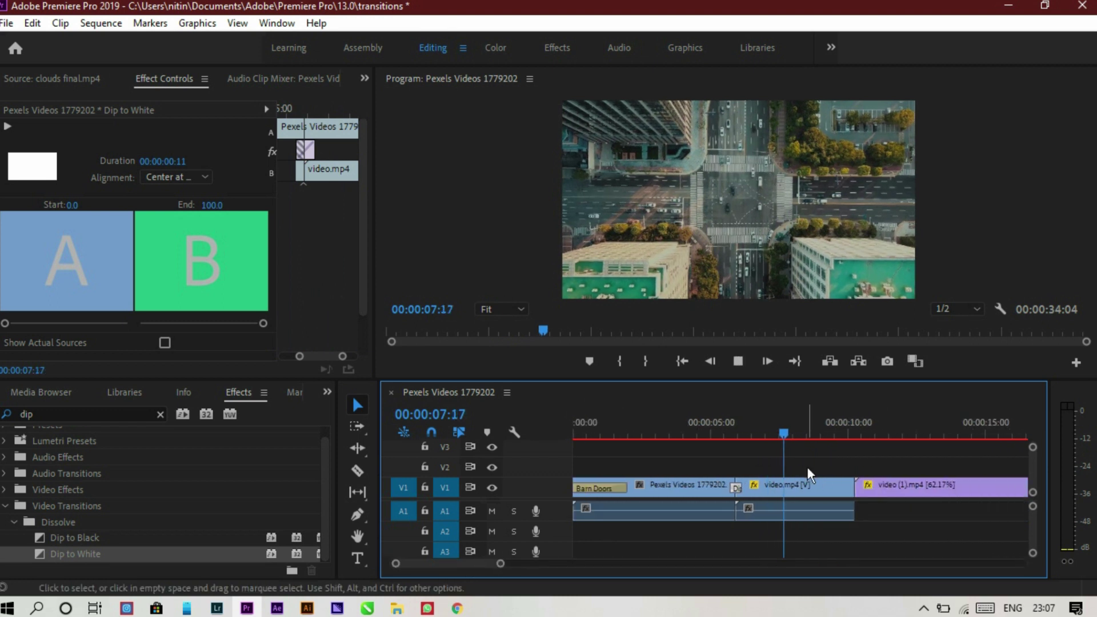
key(space)
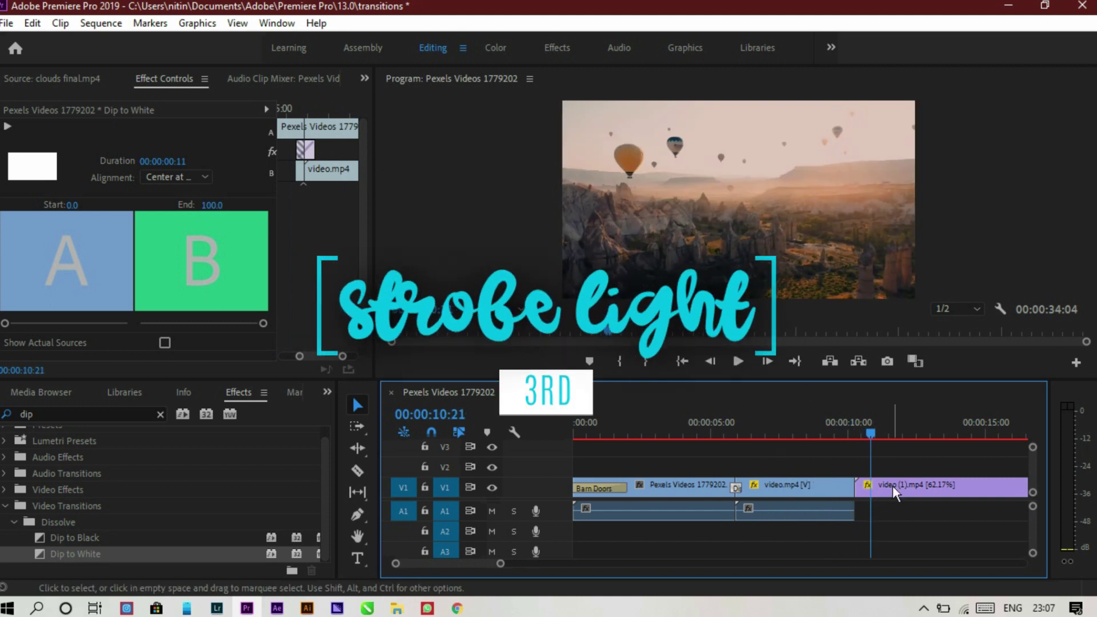
Move video (1).mp4 up to V2 from 00:00:09:11, overlapping the city clip.
drag(500, 565, 465, 565)
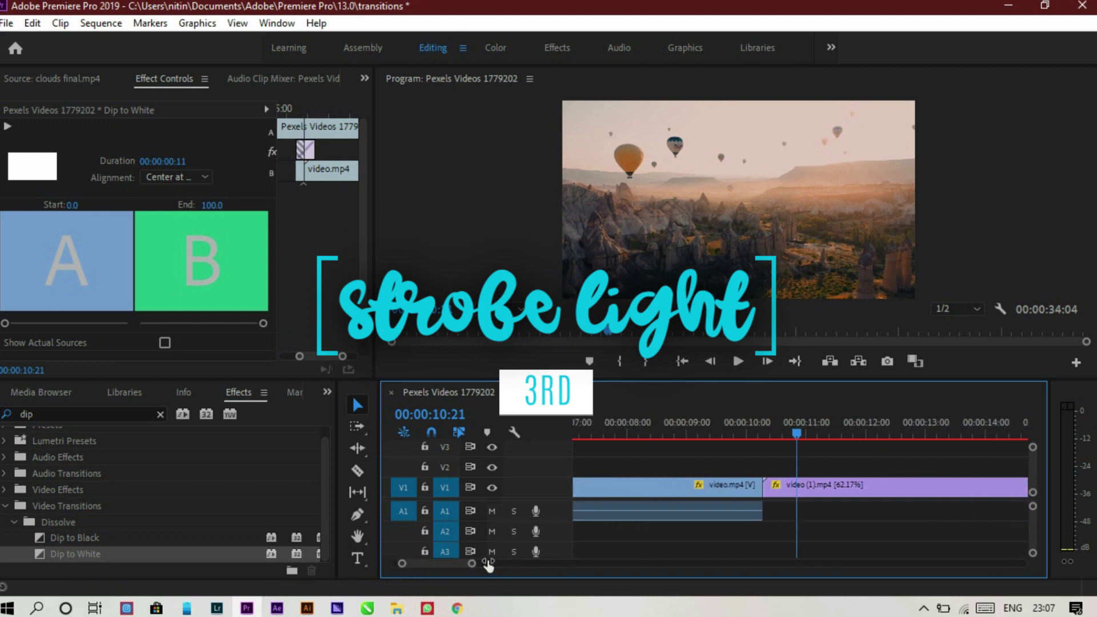
click(782, 485)
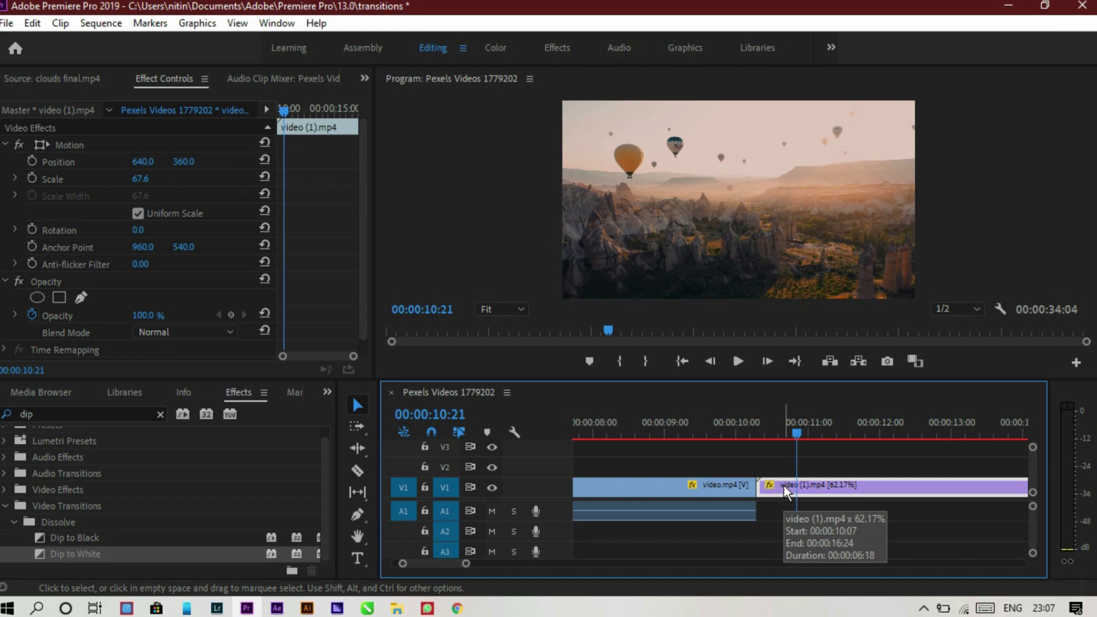
drag(784, 485, 723, 473)
drag(751, 423, 695, 431)
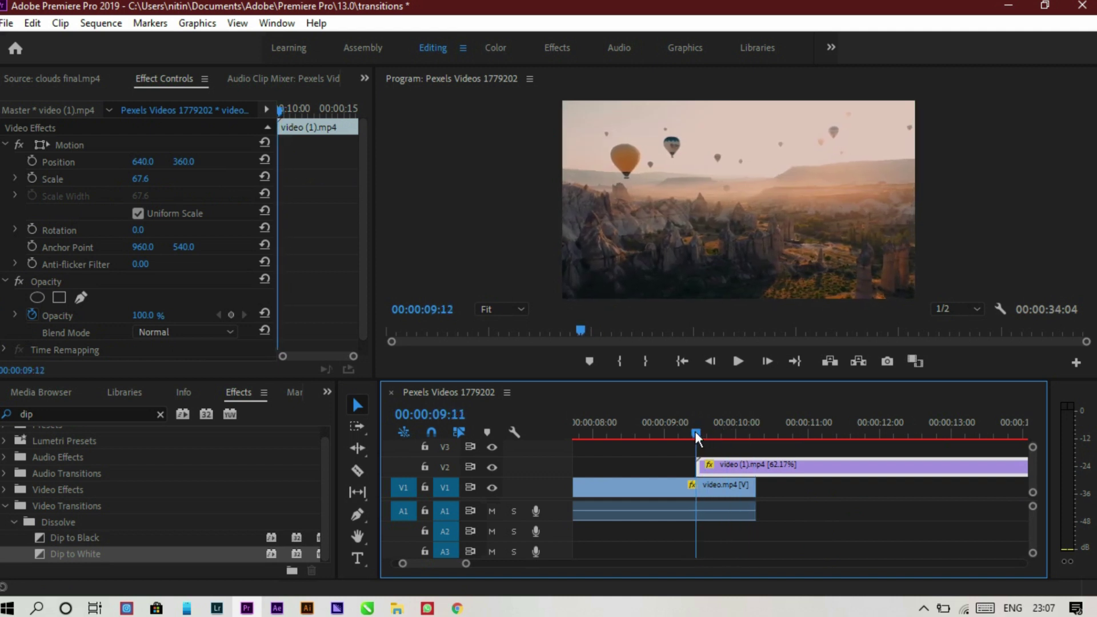
Search the effects for 'strobe li' and apply Strobe Light to the balloon clip on V2.
click(160, 414)
click(108, 409)
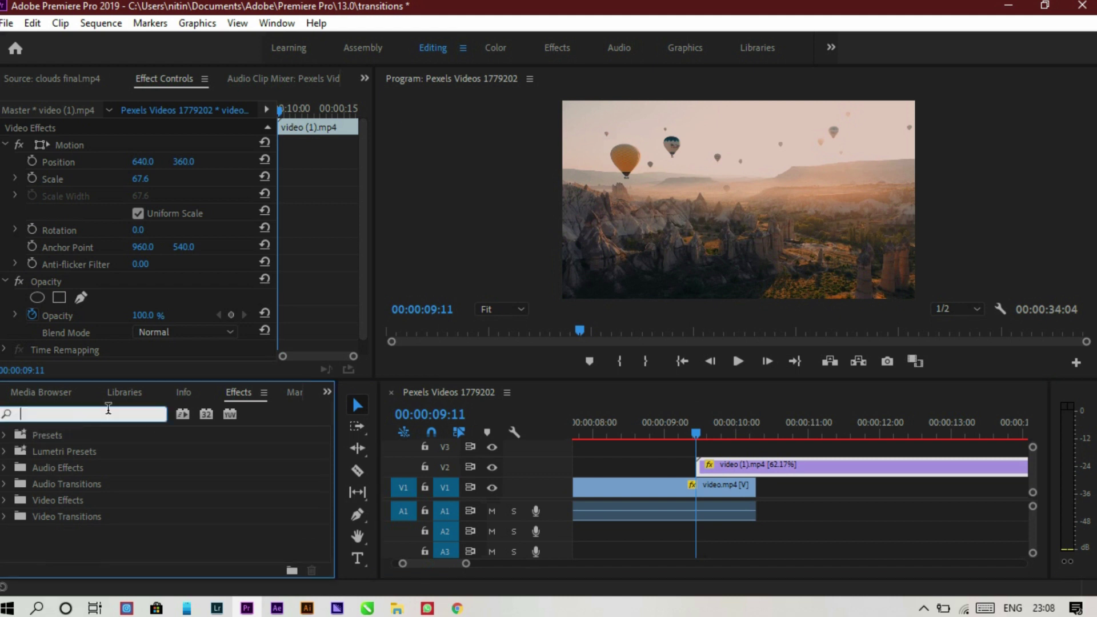
text(stro)
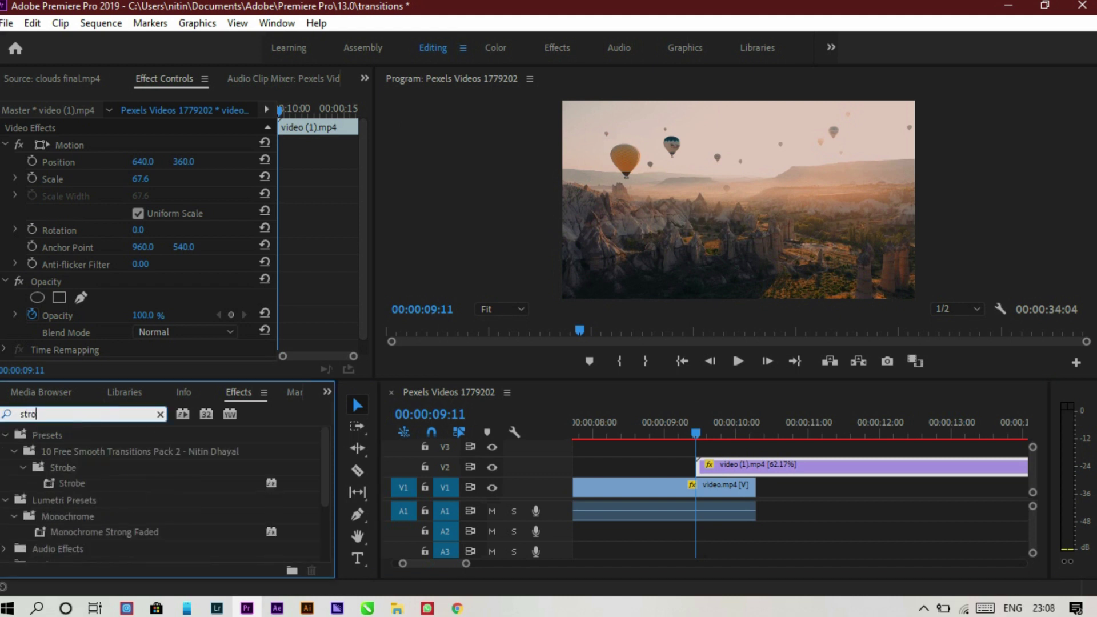
text(be)
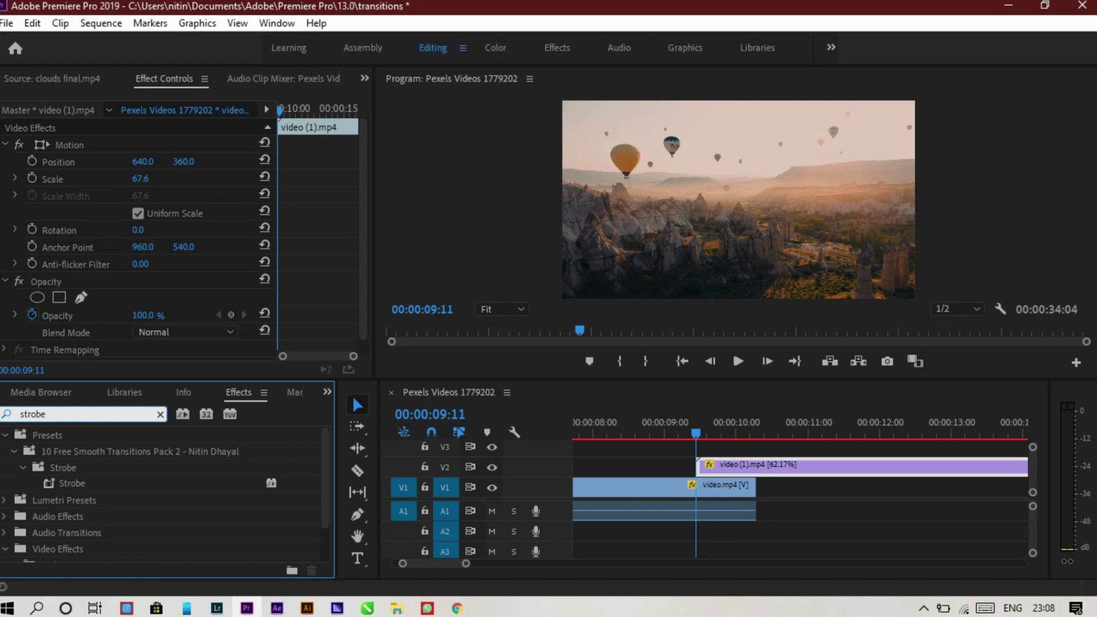
text( light)
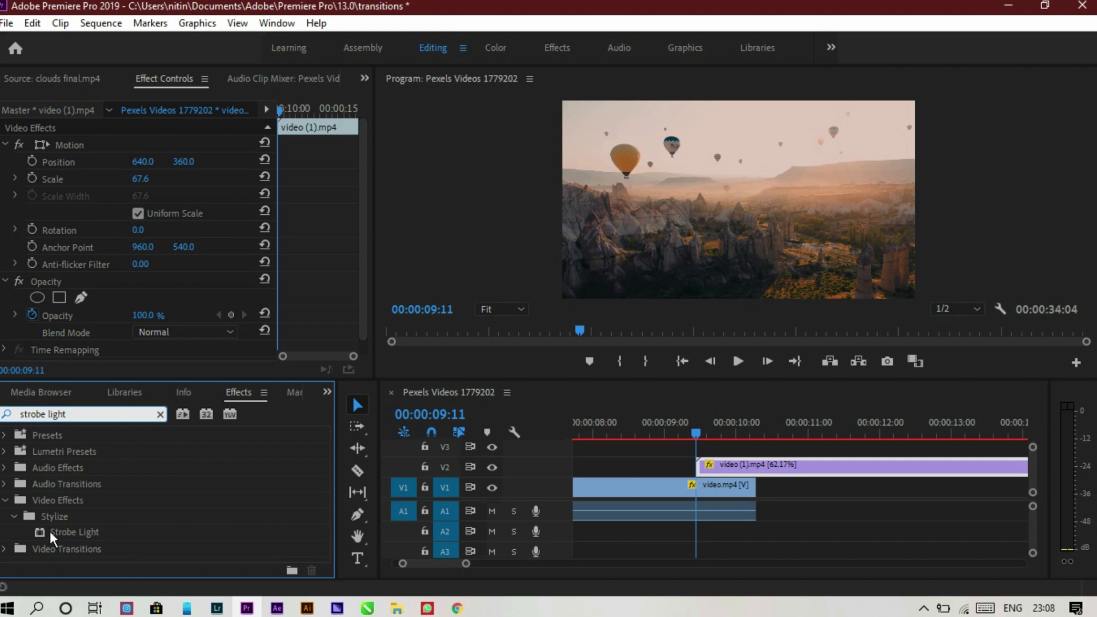
drag(81, 526, 740, 466)
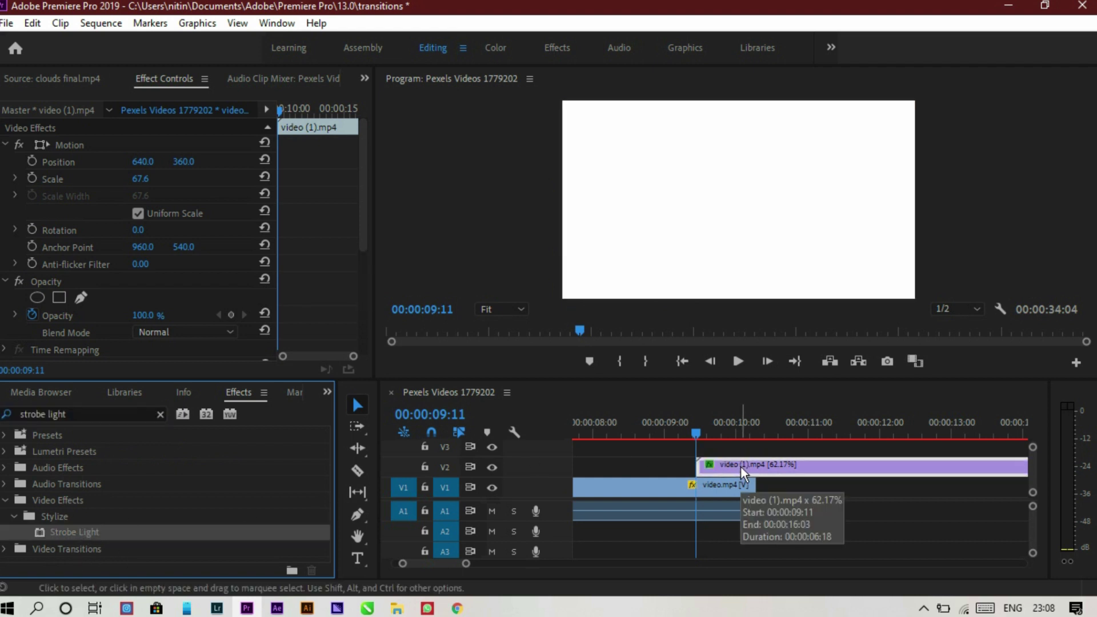
click(698, 433)
drag(698, 433, 756, 433)
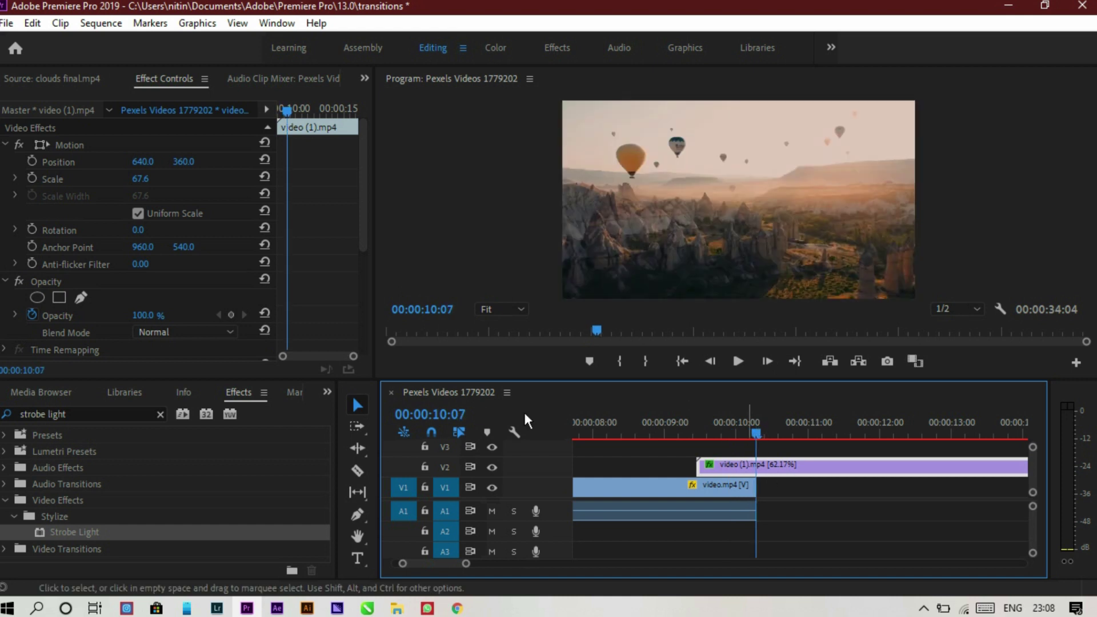
Give the balloon clip's Strobe Light a 0.10 s Strobe Duration and 0.20 s Strobe Period.
drag(360, 245, 355, 346)
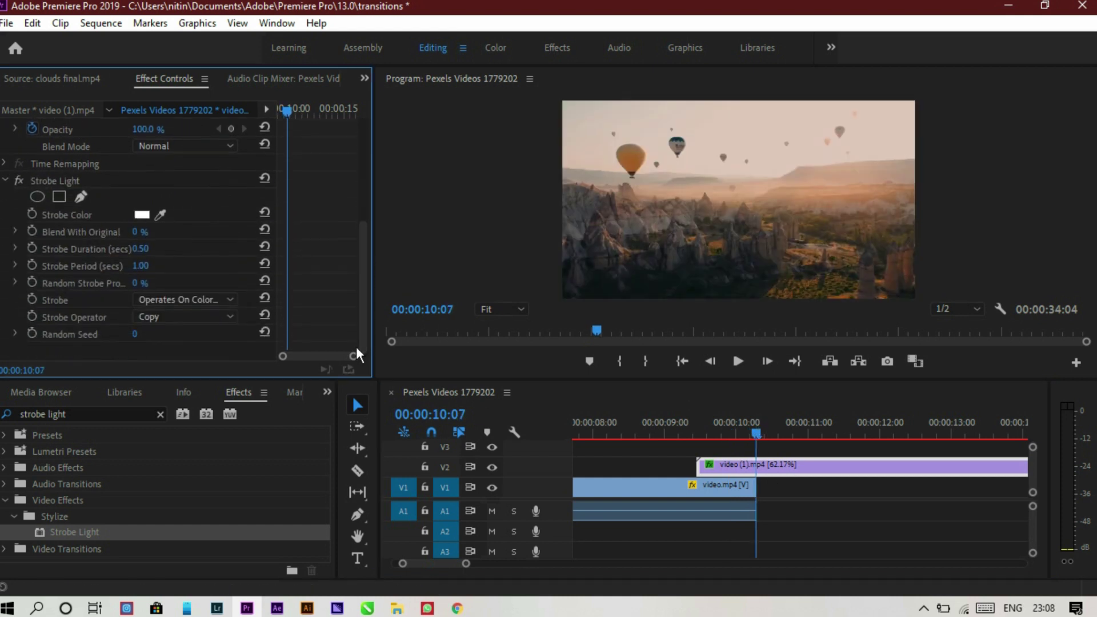
drag(759, 429, 701, 441)
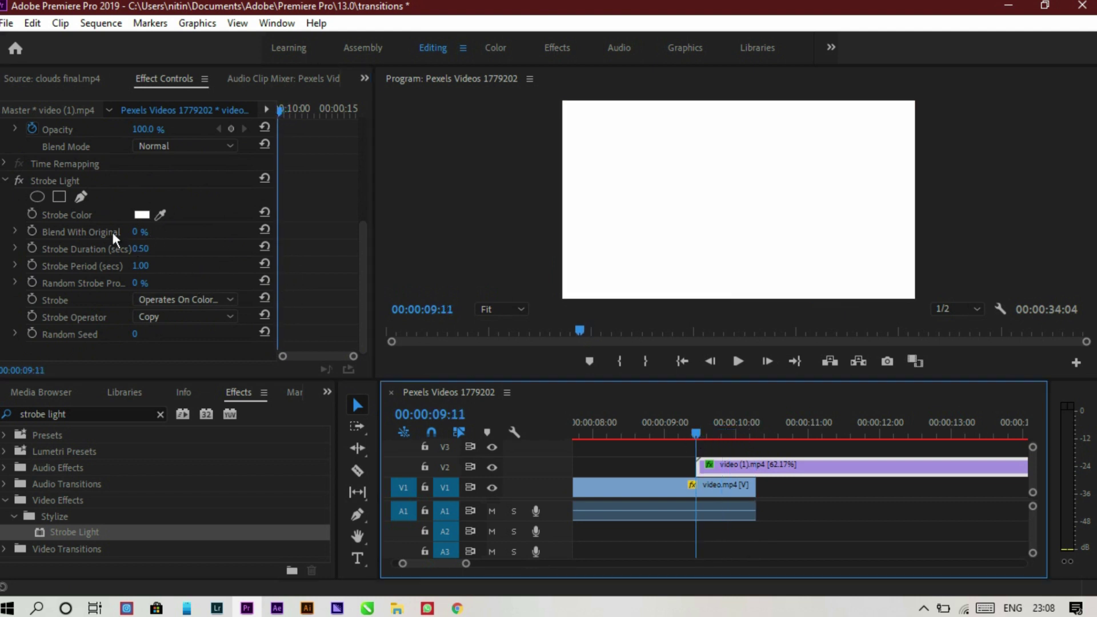
drag(154, 240, 129, 234)
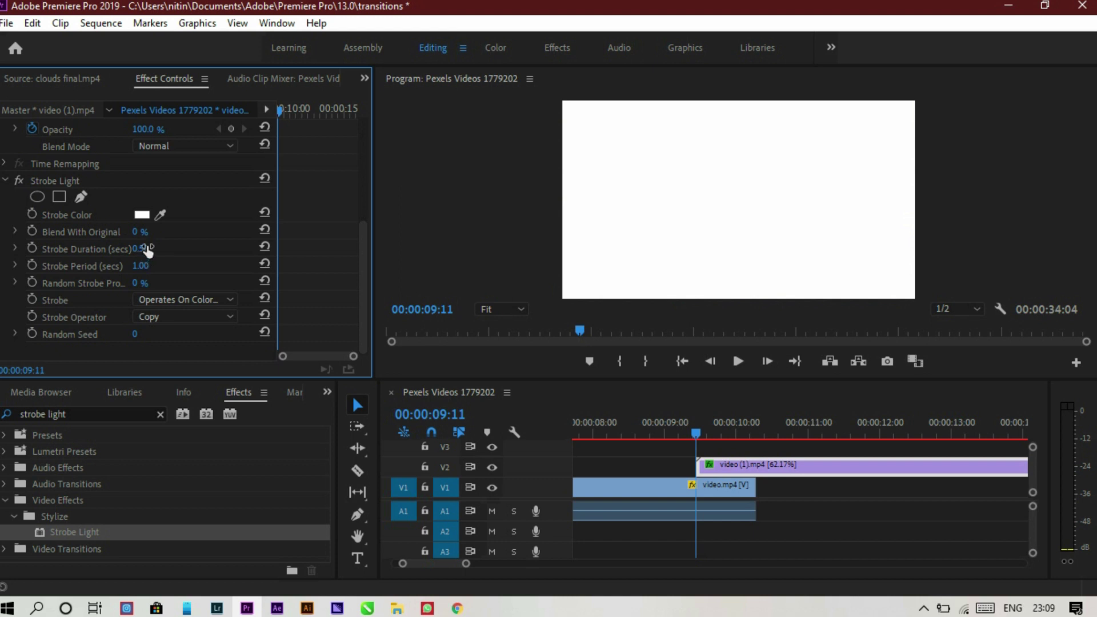
click(147, 249)
key(Return)
click(147, 267)
text(0)
key(Return)
Set the Strobe Light colour to pure red (FF0000).
click(143, 216)
click(575, 437)
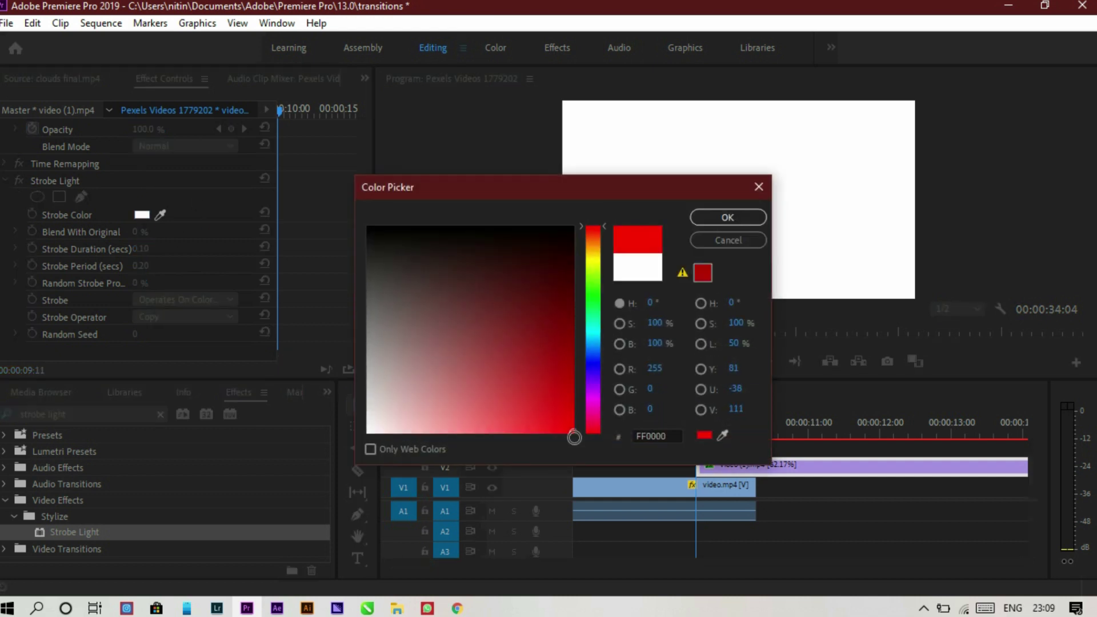
click(734, 222)
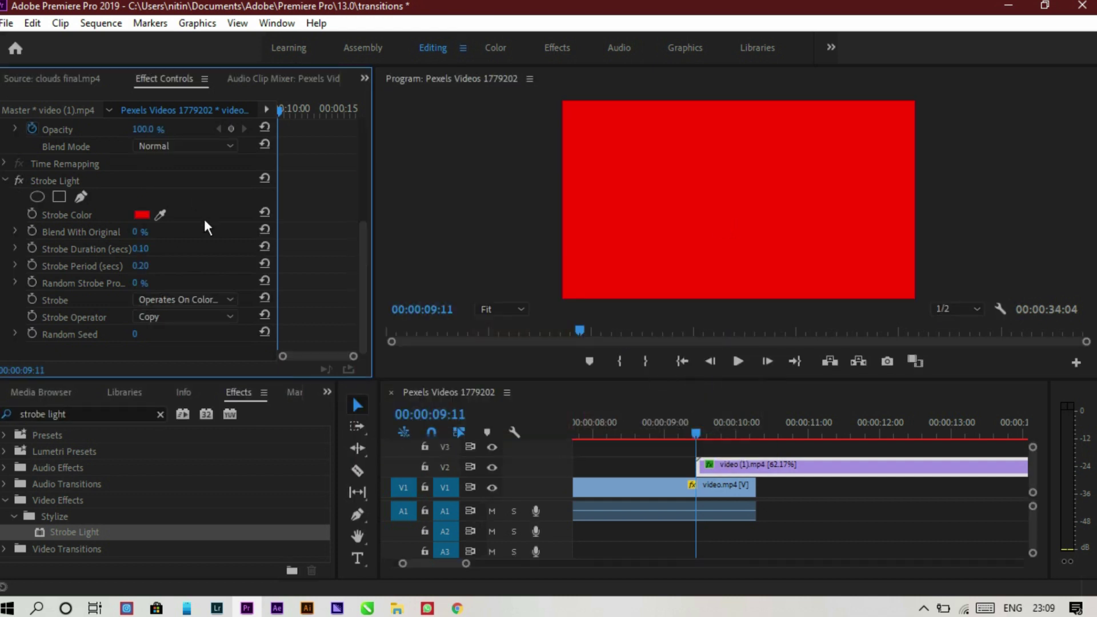
Try the Copy, Add and Subtract strobe operators.
click(196, 314)
click(198, 311)
click(190, 330)
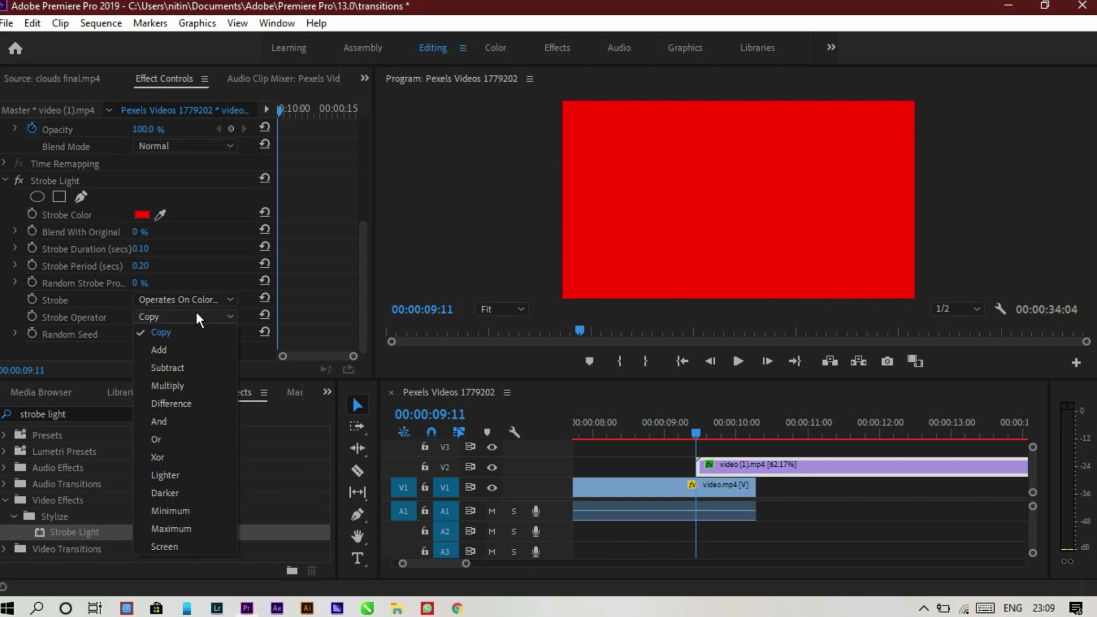
click(202, 317)
click(191, 348)
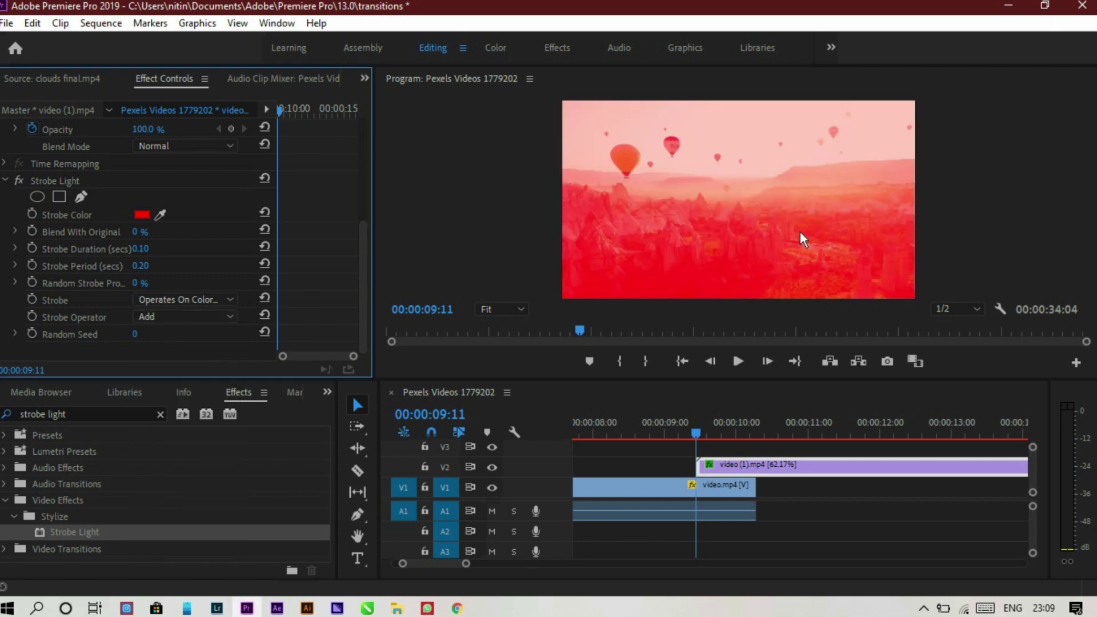
click(198, 316)
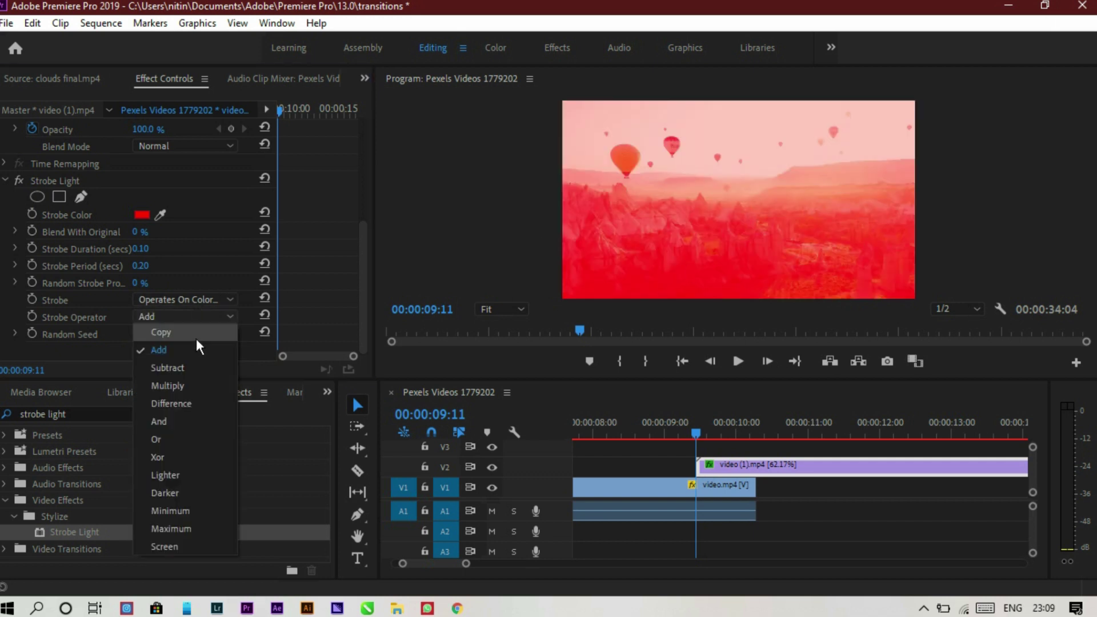
click(193, 368)
Set Strobe Operator to Screen and Strobe to Makes Layer Transparent, then preview.
click(169, 314)
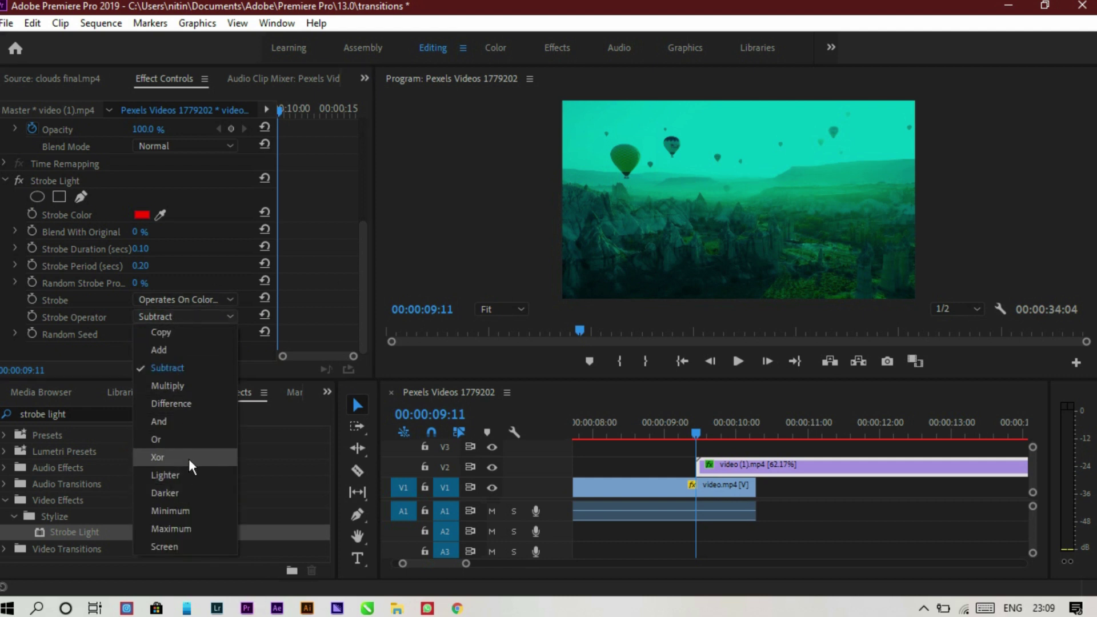
click(198, 543)
click(230, 305)
click(228, 332)
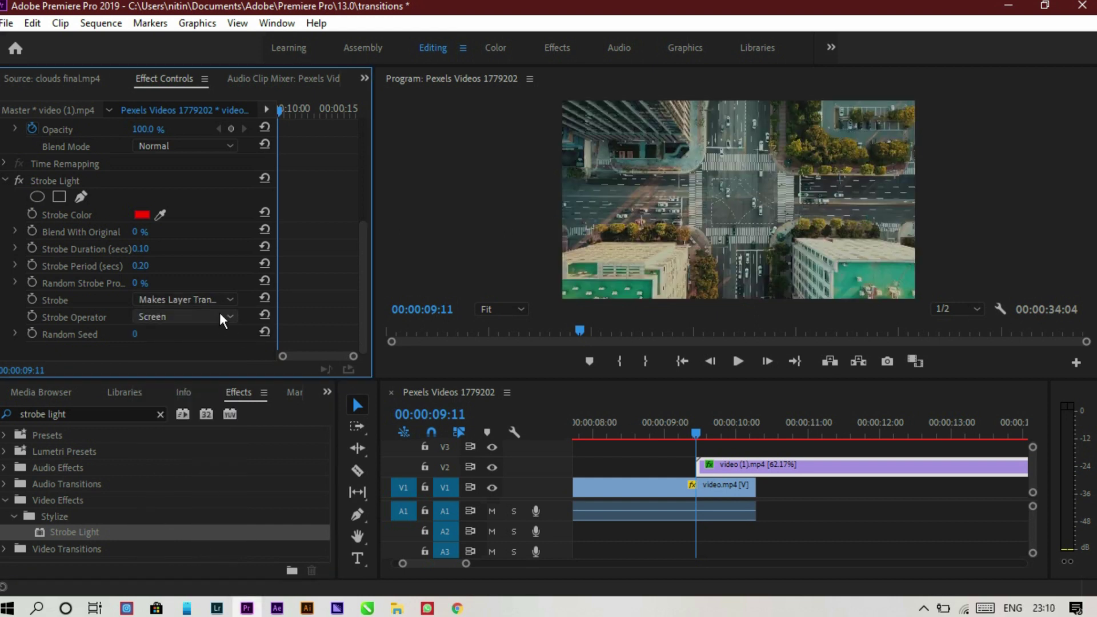
click(220, 315)
click(219, 313)
key(space)
Split the V2 balloon clip at 00:00:10:07.
drag(766, 430, 674, 435)
key(space)
key(space)
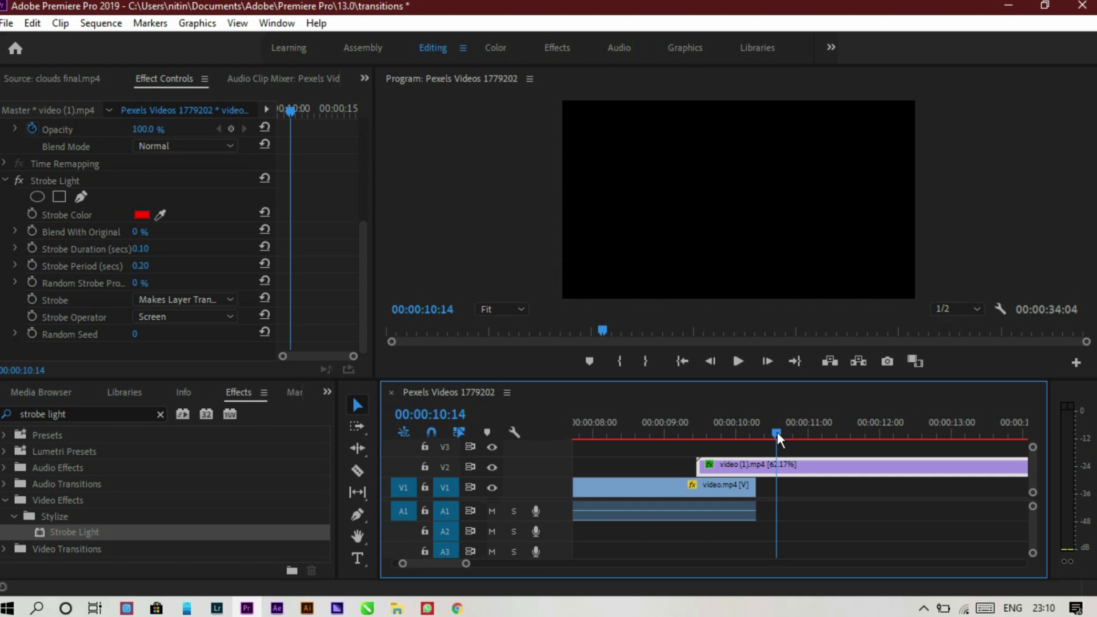
drag(777, 435, 758, 435)
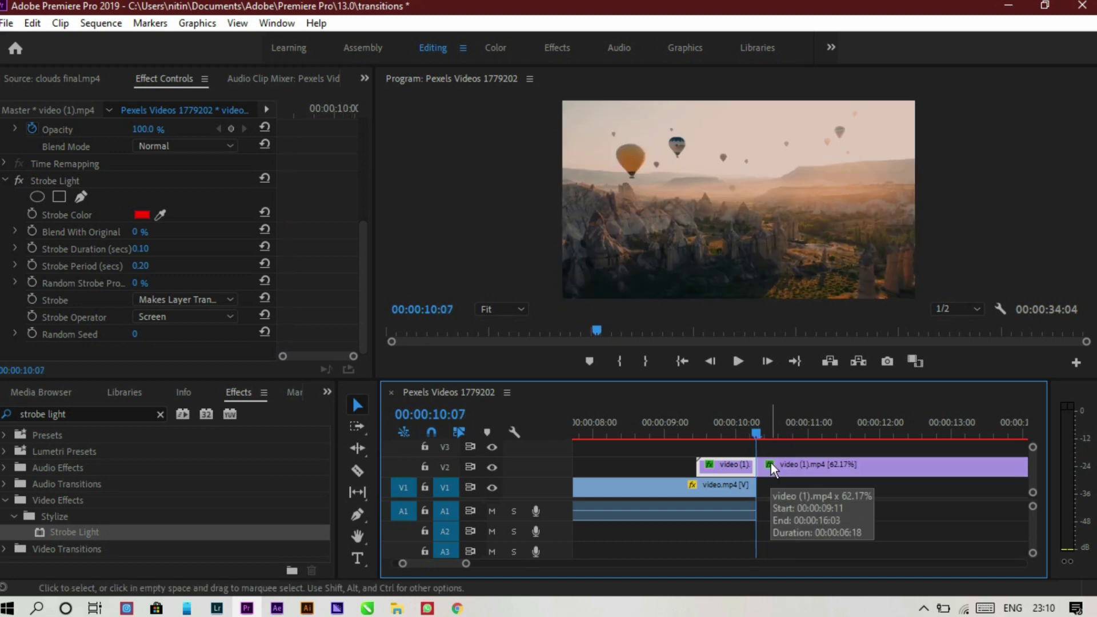
key(ctrl+k)
Remove Strobe Light from the second part of the split clip and play back the strobe section.
click(804, 464)
scroll(222, 310, down, 1)
scroll(221, 314, down, 3)
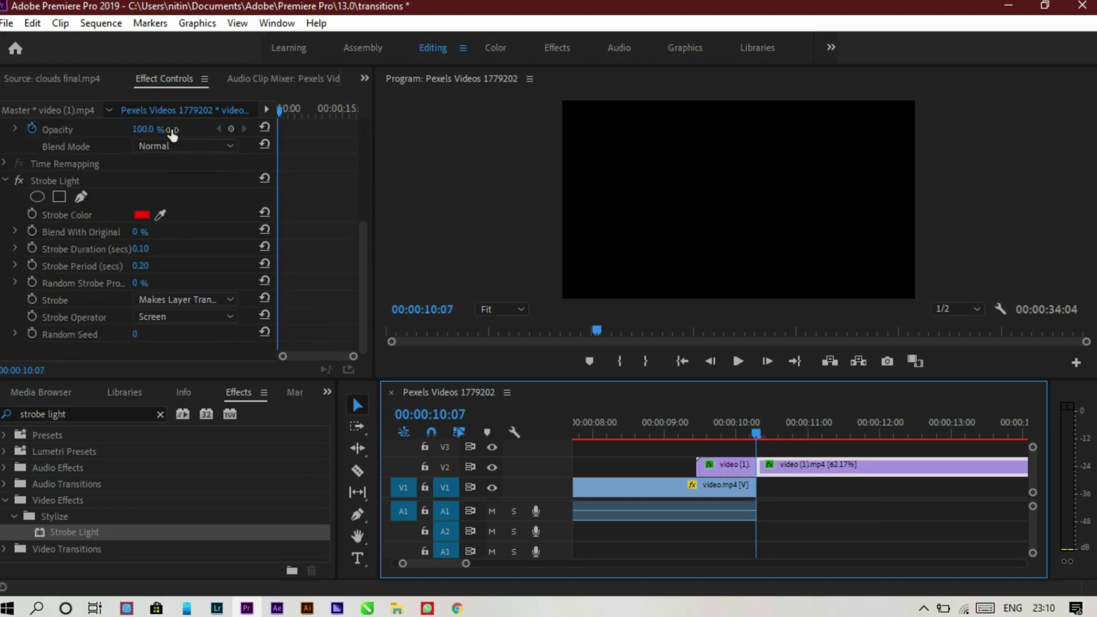
click(140, 184)
key(Delete)
drag(756, 434, 681, 444)
key(space)
key(space)
drag(465, 564, 511, 564)
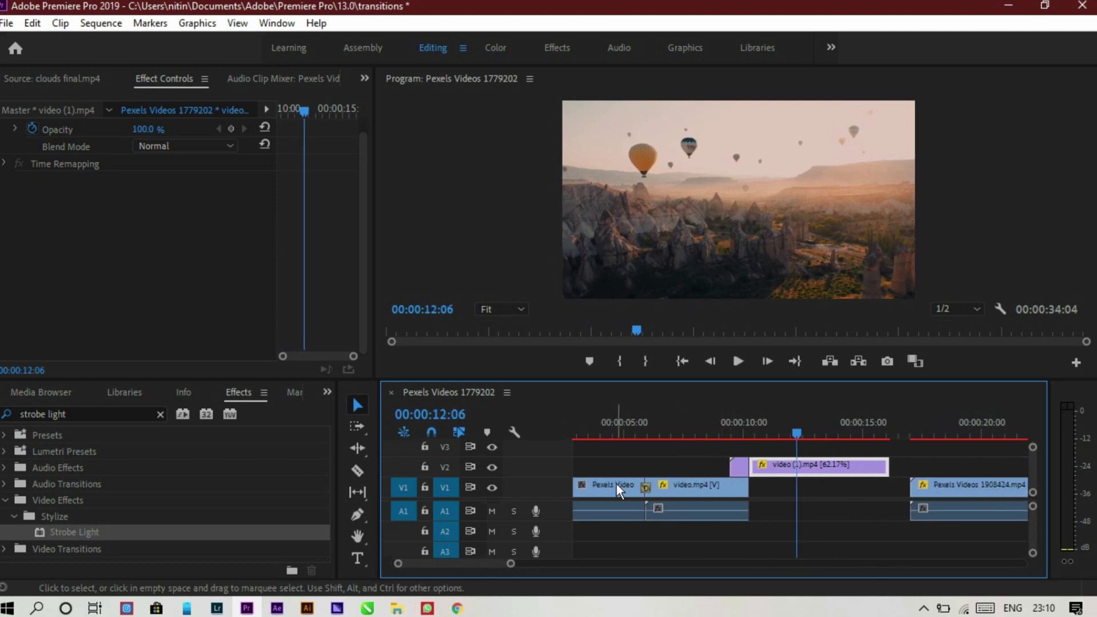
key(space)
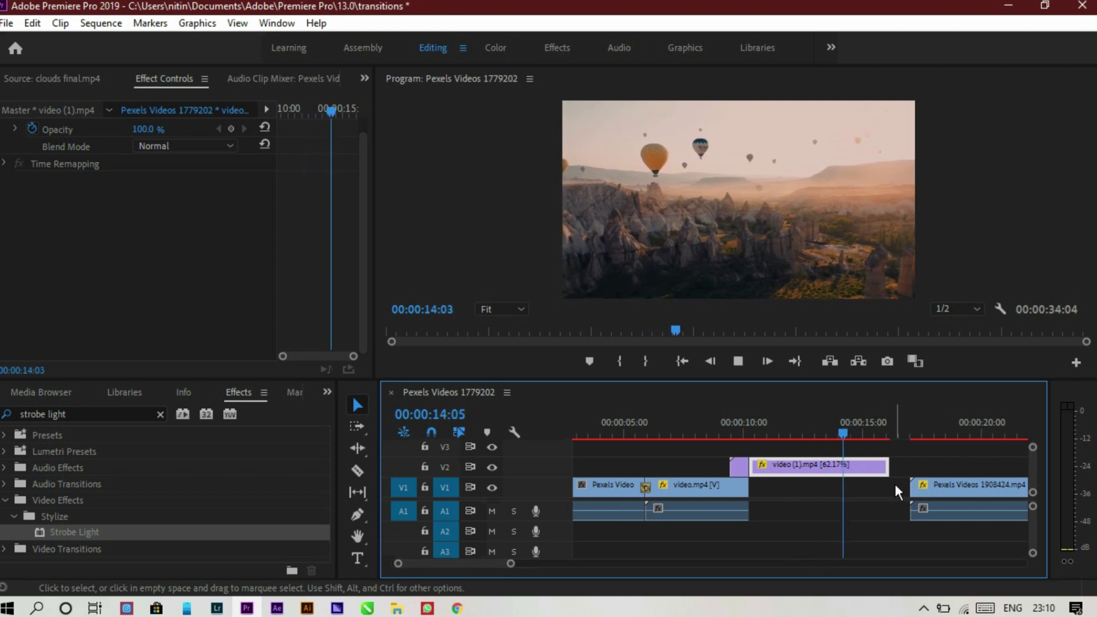
Slide Pexels Videos 1908424.mp4 earlier on V1 so it starts at 00:00:15:02.
drag(511, 563, 480, 564)
click(903, 492)
drag(904, 492, 814, 486)
click(791, 430)
click(782, 430)
click(813, 472)
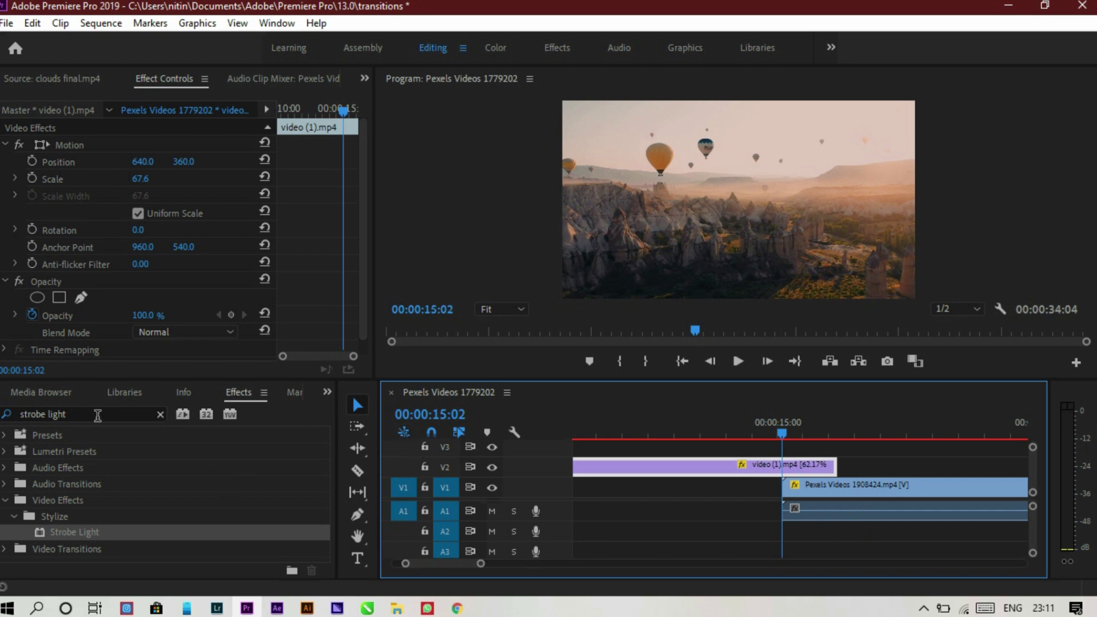
Search 'gradient wi' and apply Gradient Wipe to the balloon clip, previewing just after 15:02.
click(160, 414)
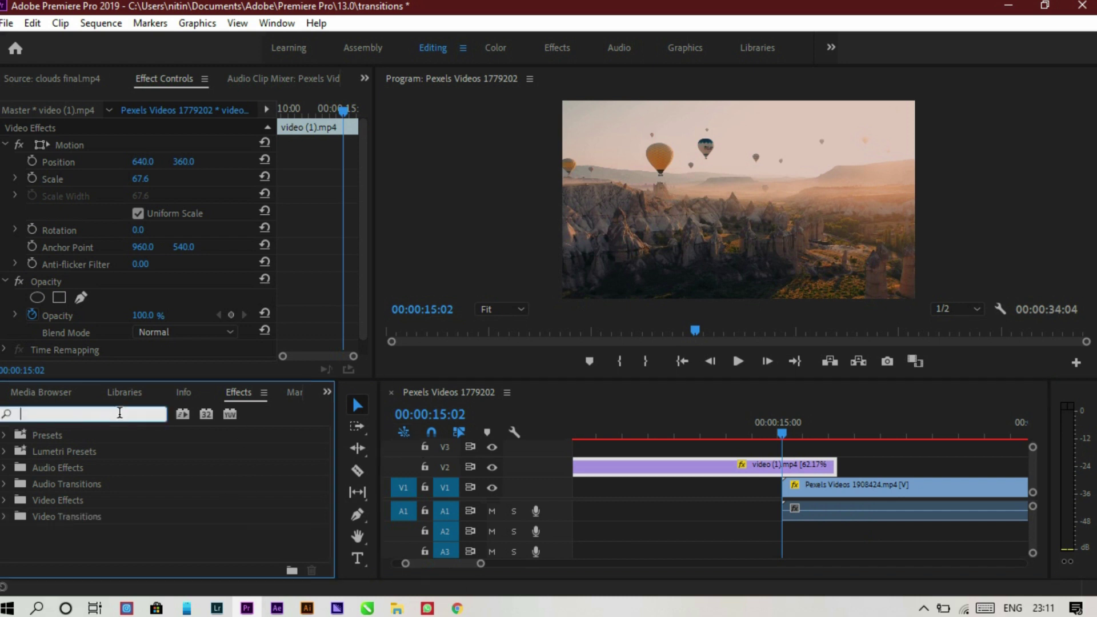
text(gradie)
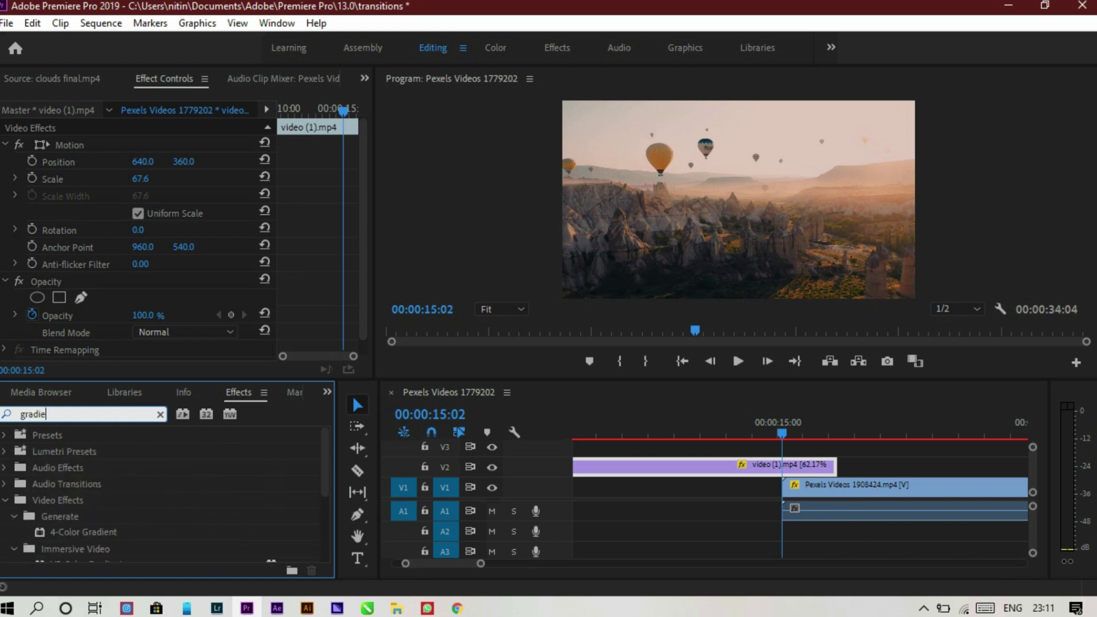
text(nt wipe)
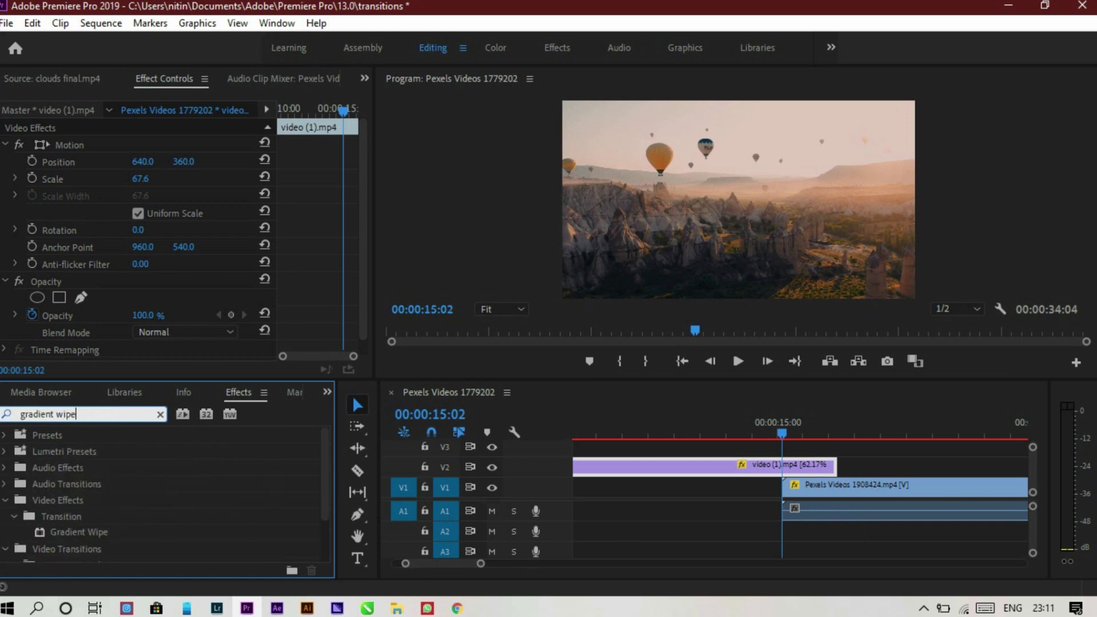
drag(84, 531, 792, 478)
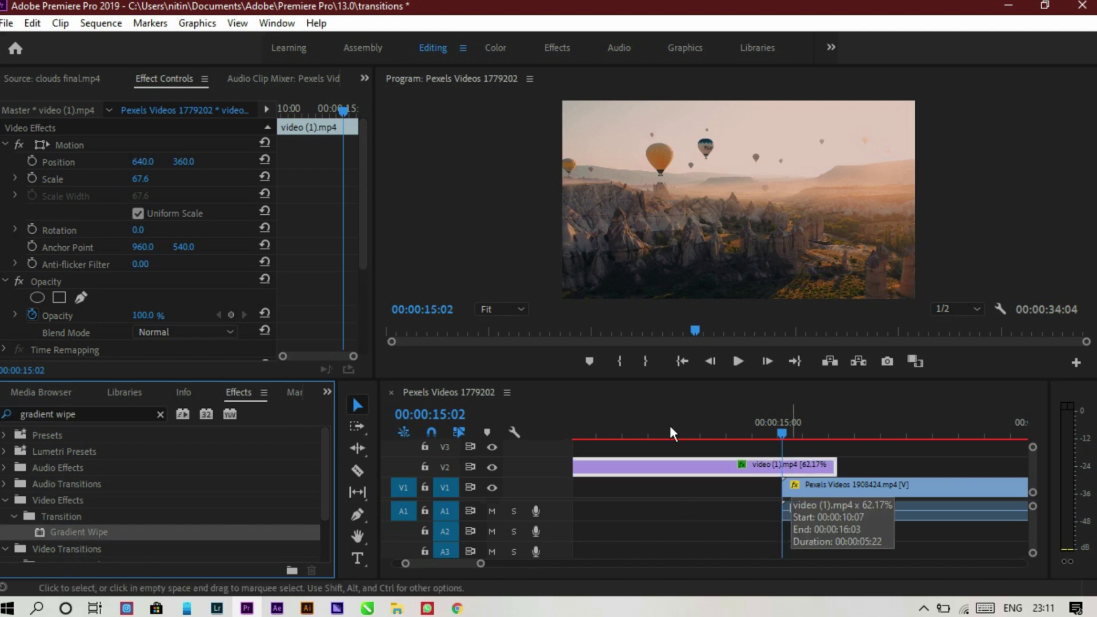
scroll(183, 272, down, 4)
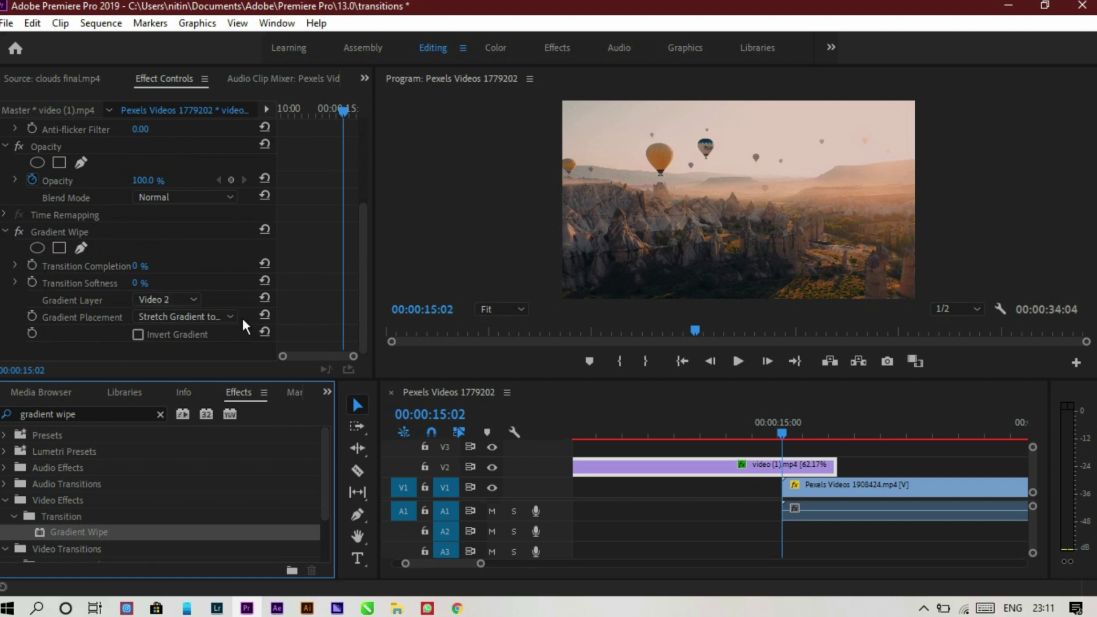
mouse_move(780, 433)
mouse_down()
mouse_move(842, 427)
mouse_move(780, 434)
mouse_up()
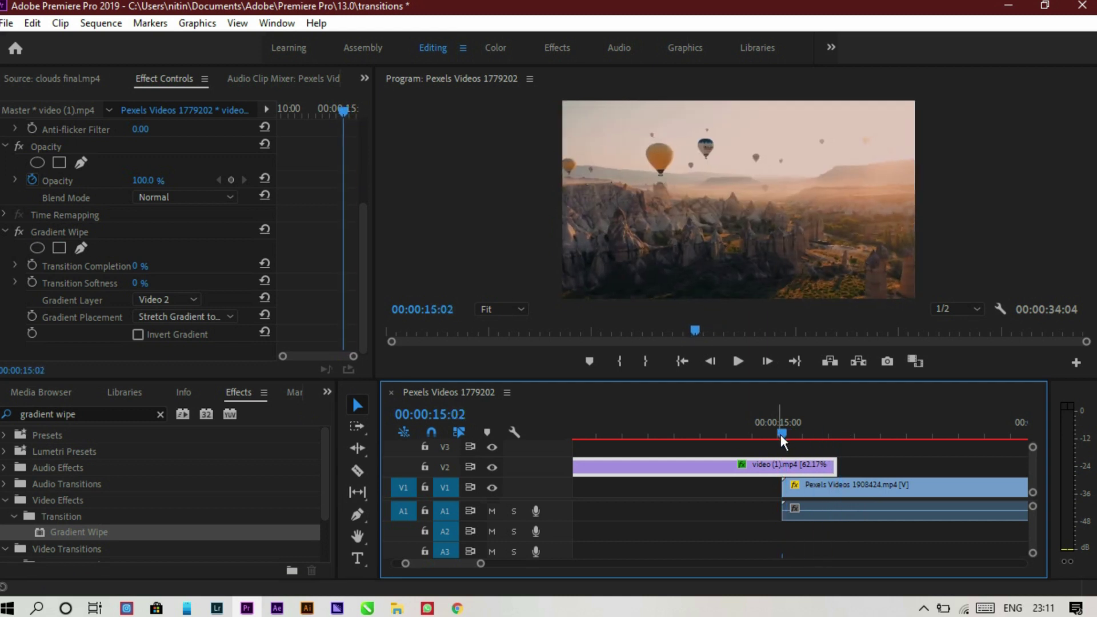
Set Gradient Wipe Transition Completion to 0% and start keyframing it at 15:02.
click(137, 266)
text(20)
key(Return)
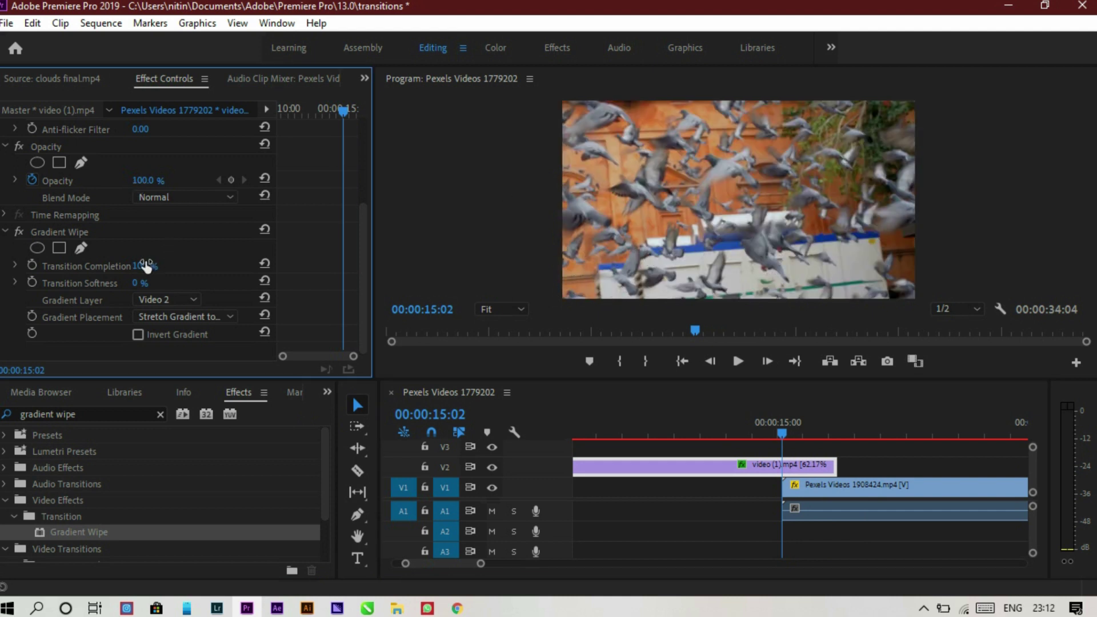
click(146, 265)
text(0)
key(Return)
click(32, 266)
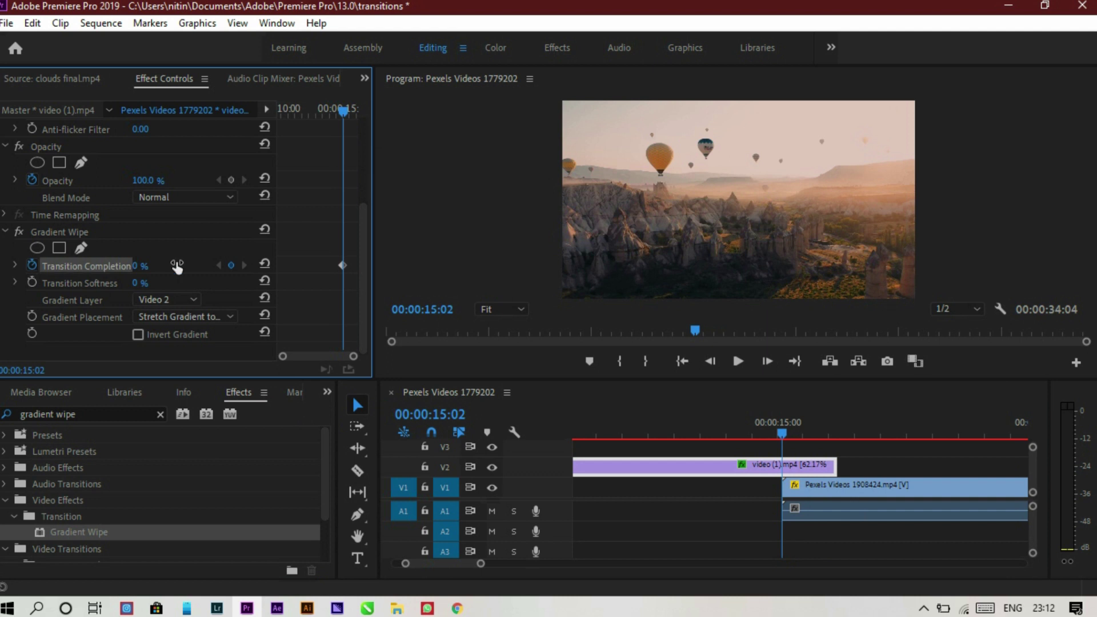
Keyframe Transition Completion to 100% at 16:03, where the balloon clip ends.
drag(787, 428, 838, 427)
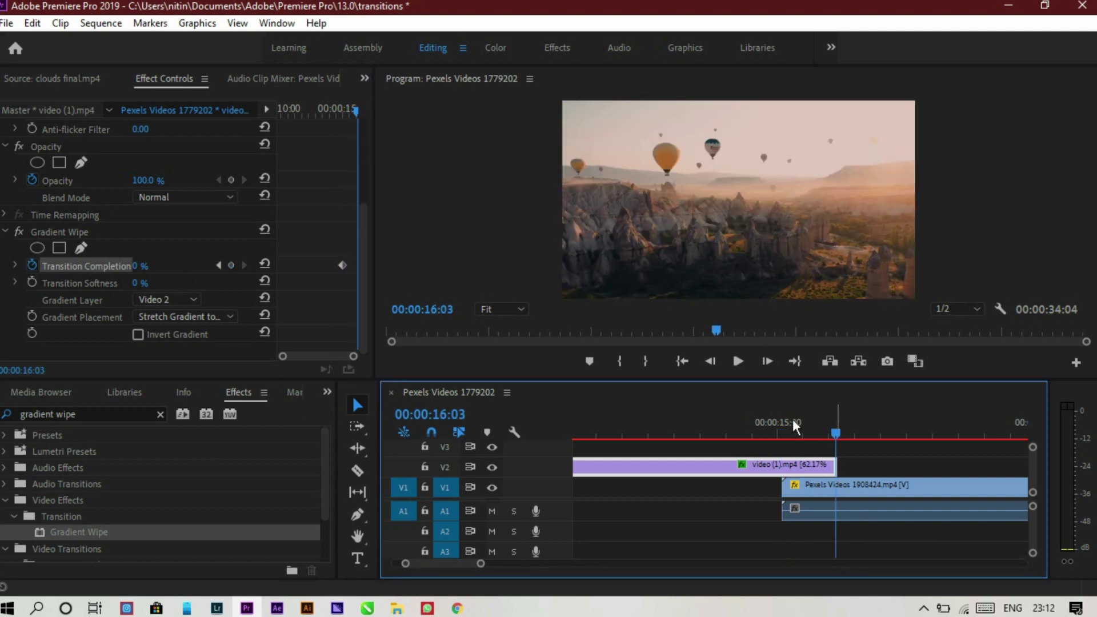
click(231, 265)
click(140, 265)
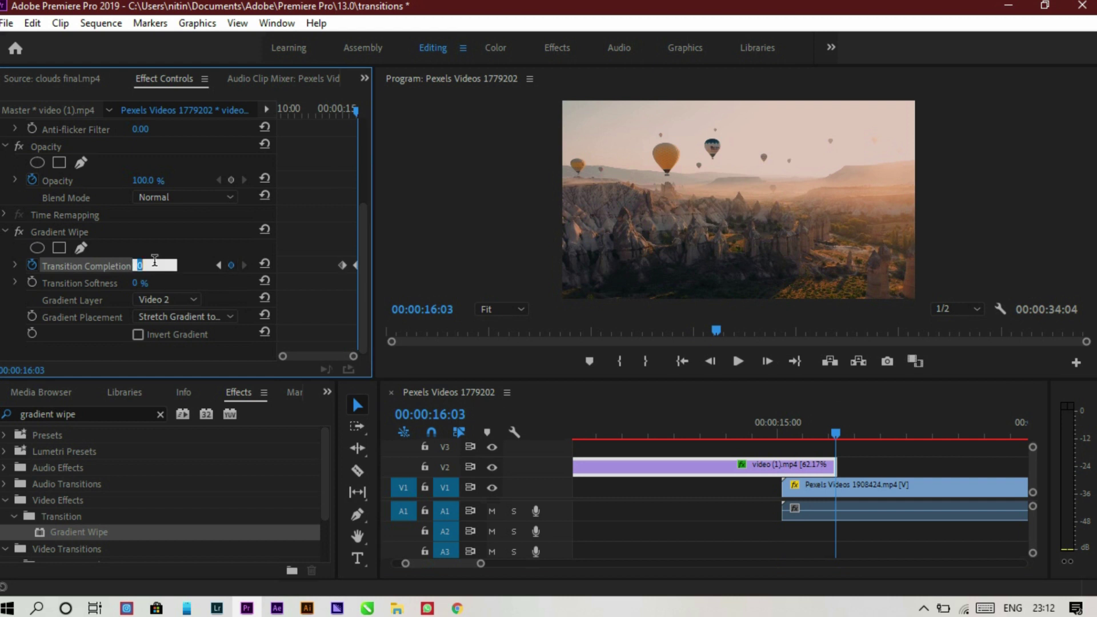
text(100)
key(Return)
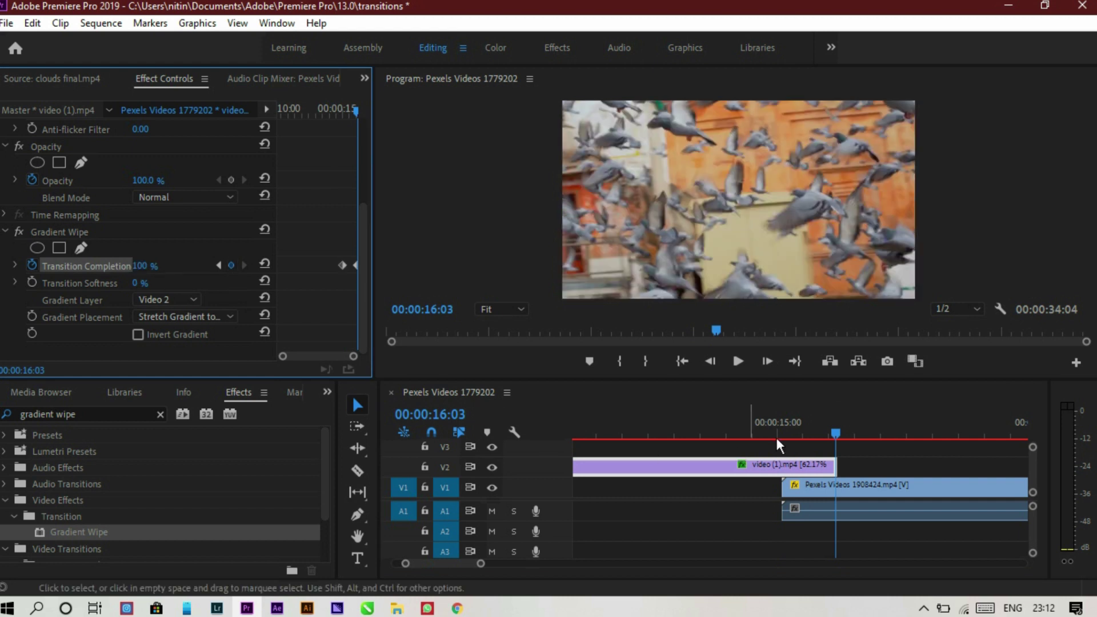
drag(832, 432, 798, 430)
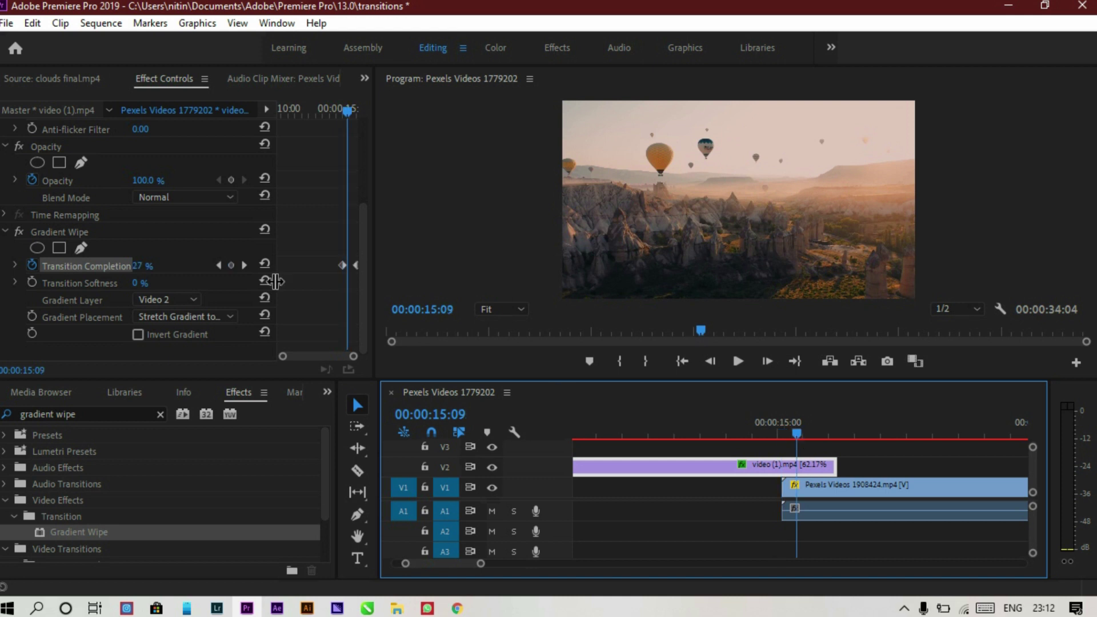
Keep Video 2 as the gradient layer and turn Invert Gradient off.
click(171, 297)
click(191, 298)
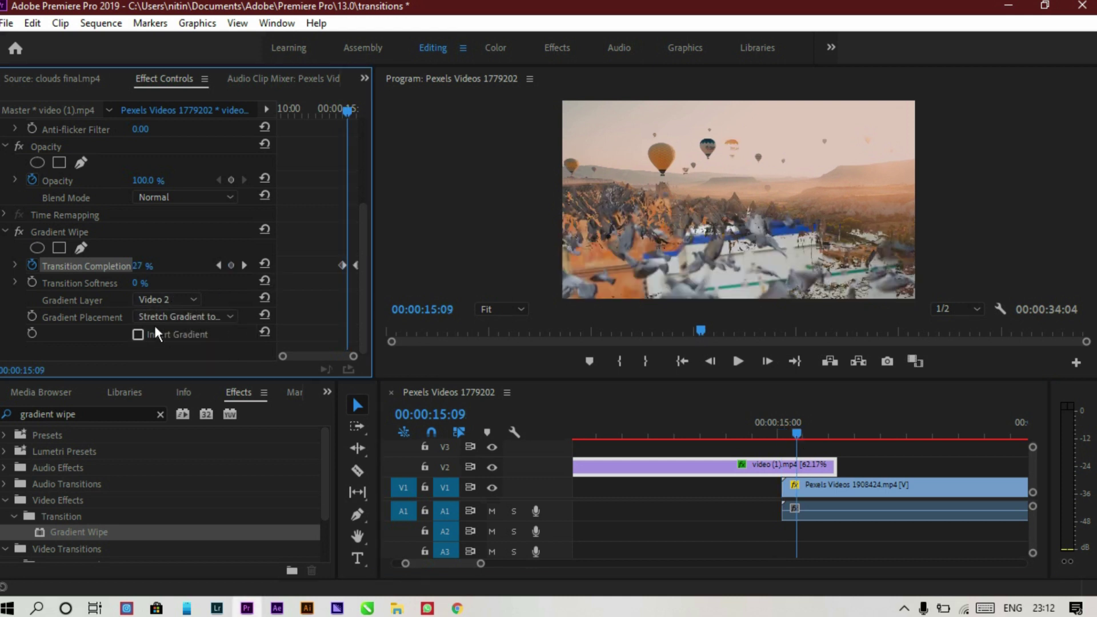
drag(796, 433, 790, 437)
drag(800, 432, 818, 429)
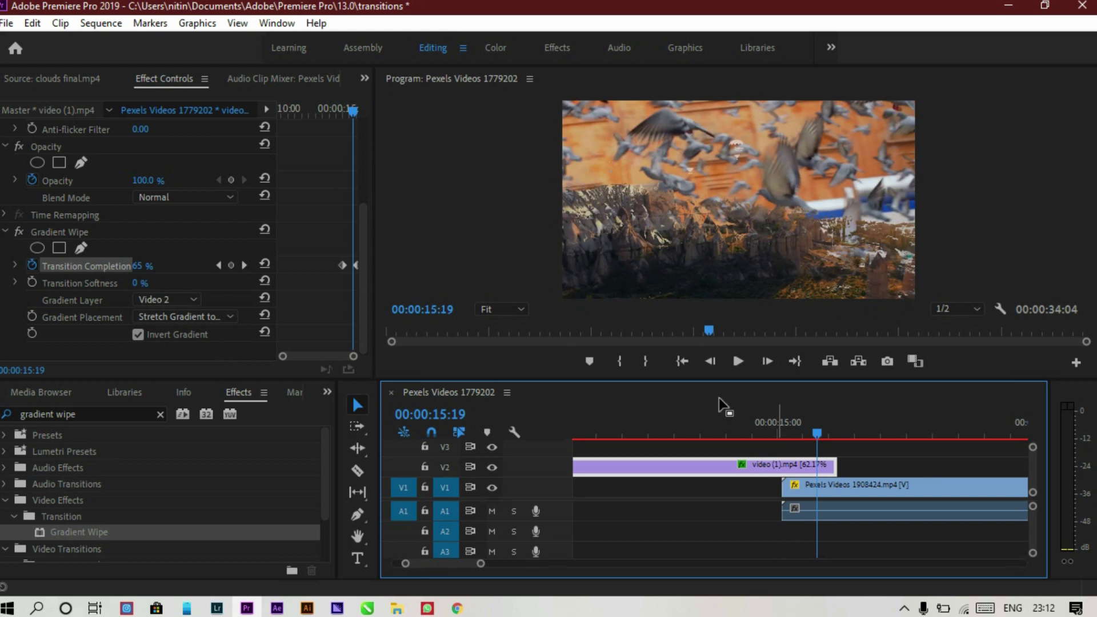
click(152, 334)
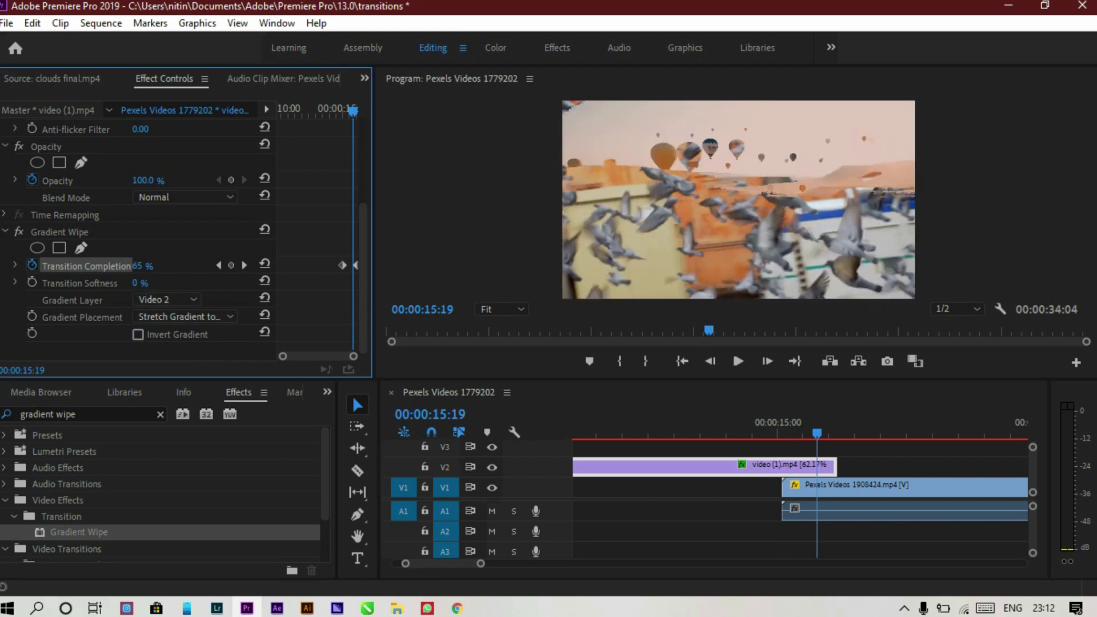
Set Transition Softness to 20% and play back the wipe.
drag(137, 283, 155, 283)
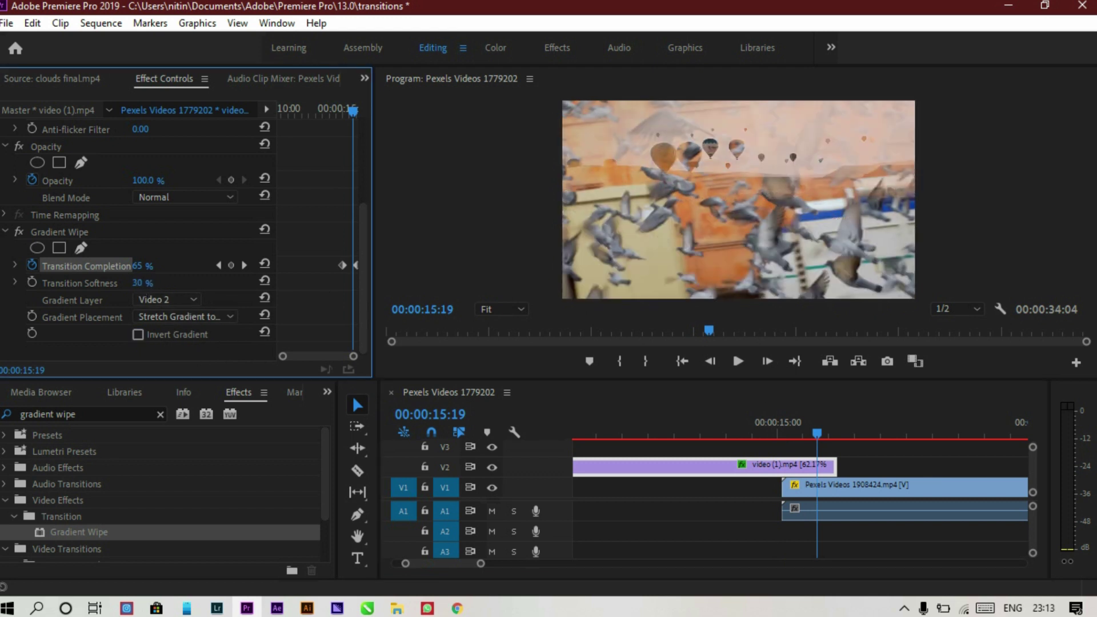
click(149, 282)
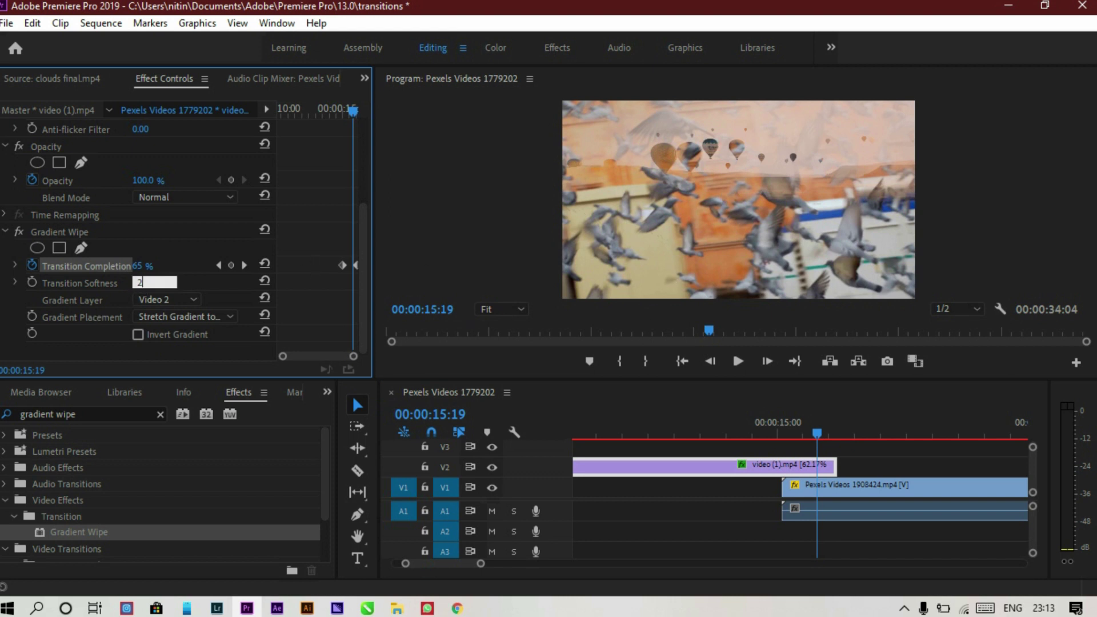
key(Return)
drag(817, 435, 773, 434)
key(space)
key(space)
drag(484, 559, 550, 563)
Slide clouds final.mp4 left against the Pexels clip and park the playhead at the cut.
click(791, 430)
drag(798, 433, 855, 433)
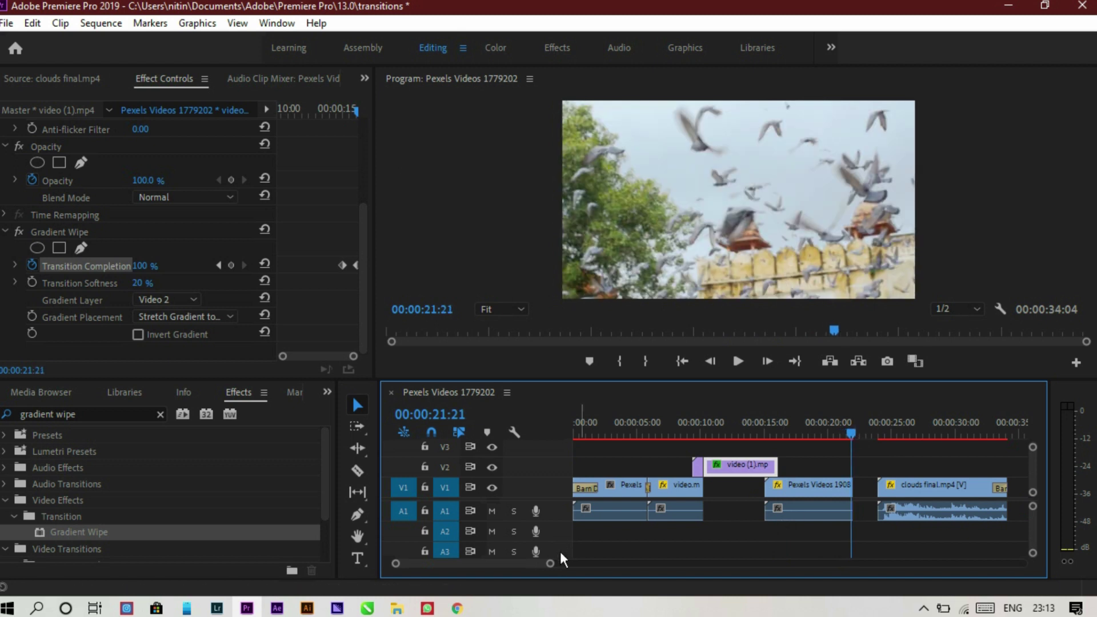
drag(550, 562, 493, 563)
drag(954, 482, 872, 485)
drag(796, 433, 805, 434)
Create a new Adjustment Layer in the Project panel with default settings.
click(158, 413)
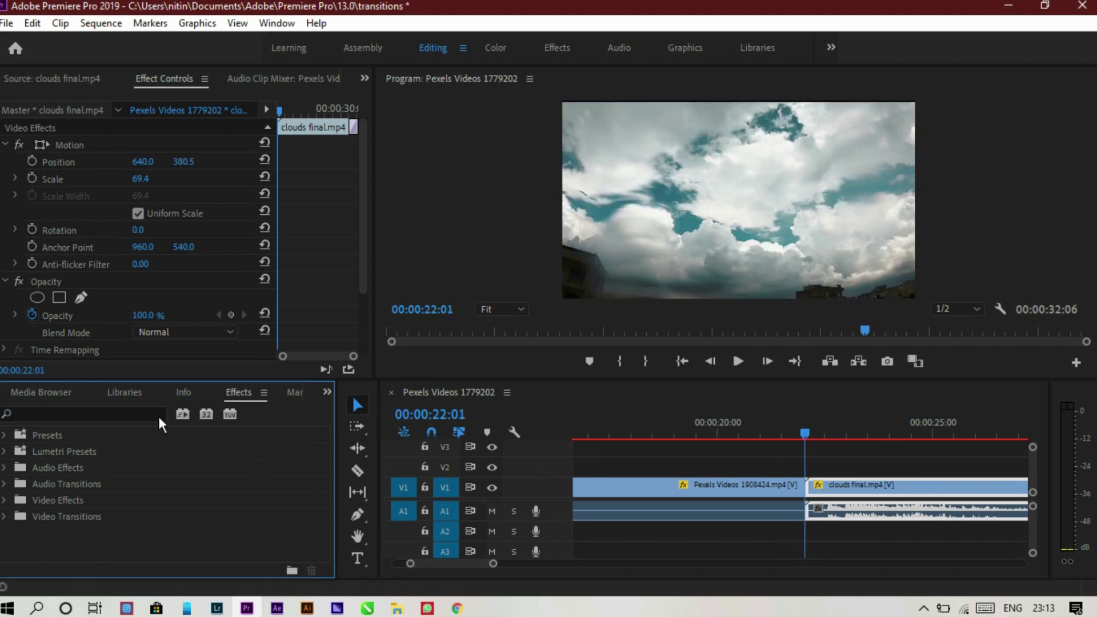
scroll(76, 396, up, 2)
click(85, 396)
right_click(228, 495)
mouse_move(344, 276)
click(479, 327)
click(573, 356)
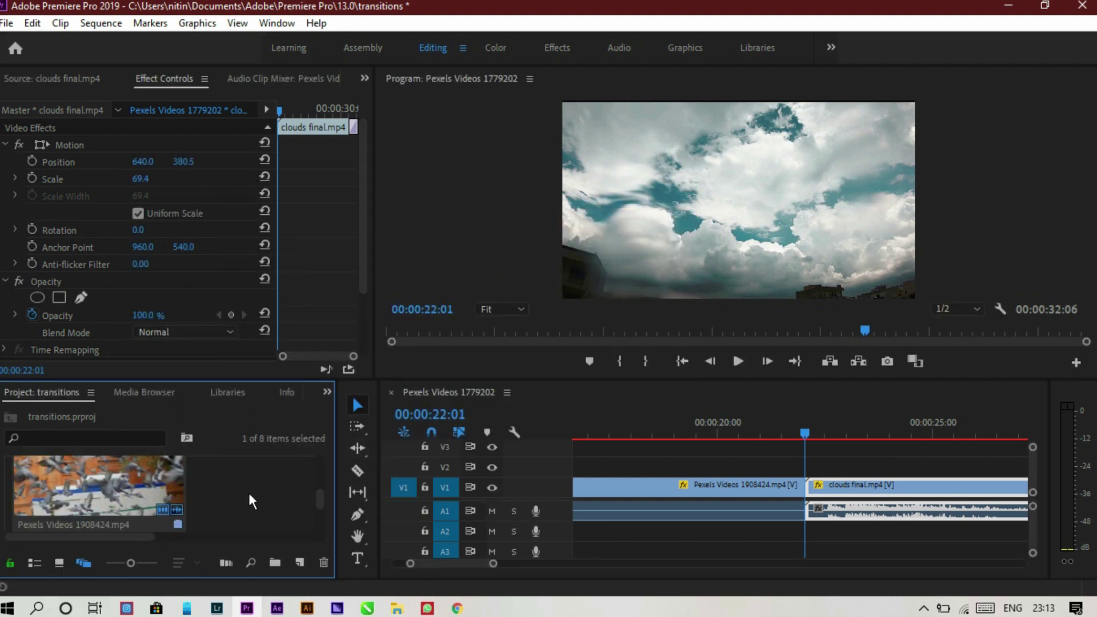
Place the adjustment layer on V2 over the cut and trim it short.
drag(70, 478, 779, 460)
drag(912, 464, 792, 467)
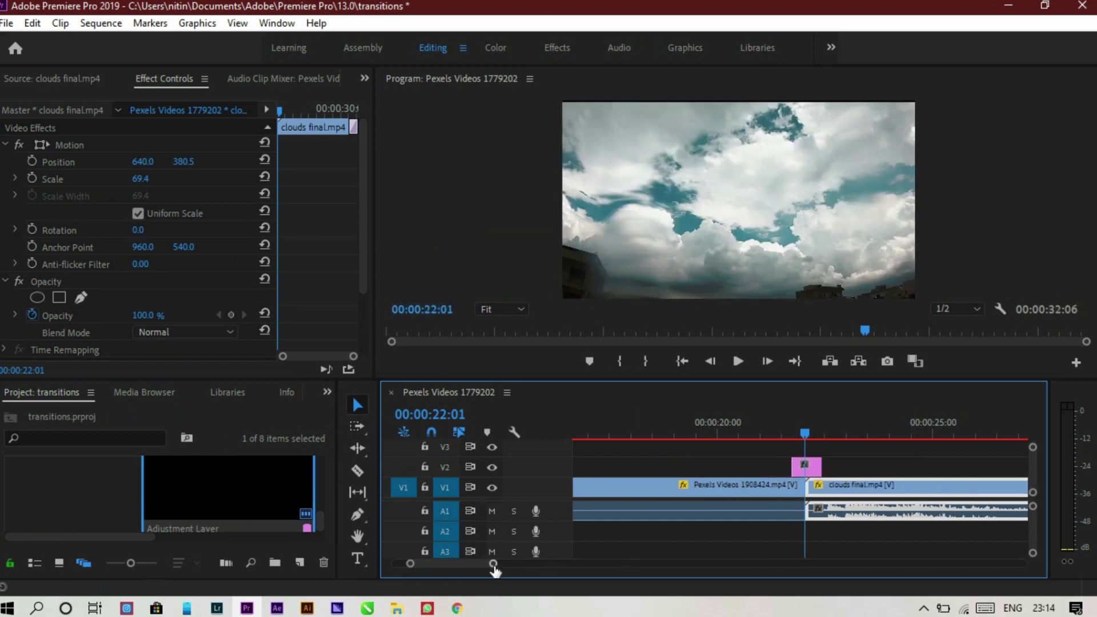
drag(493, 564, 468, 564)
Search 'wave warp' in the Effects panel and apply Wave Warp to the V2 adjustment layer.
click(326, 394)
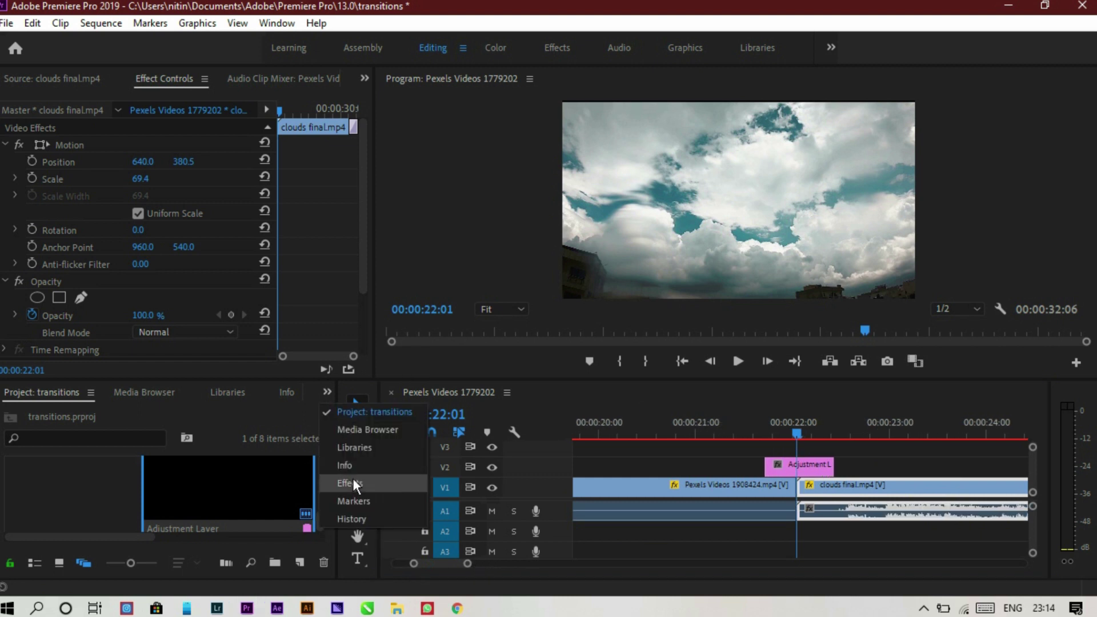
click(352, 480)
click(103, 413)
text(wave wa)
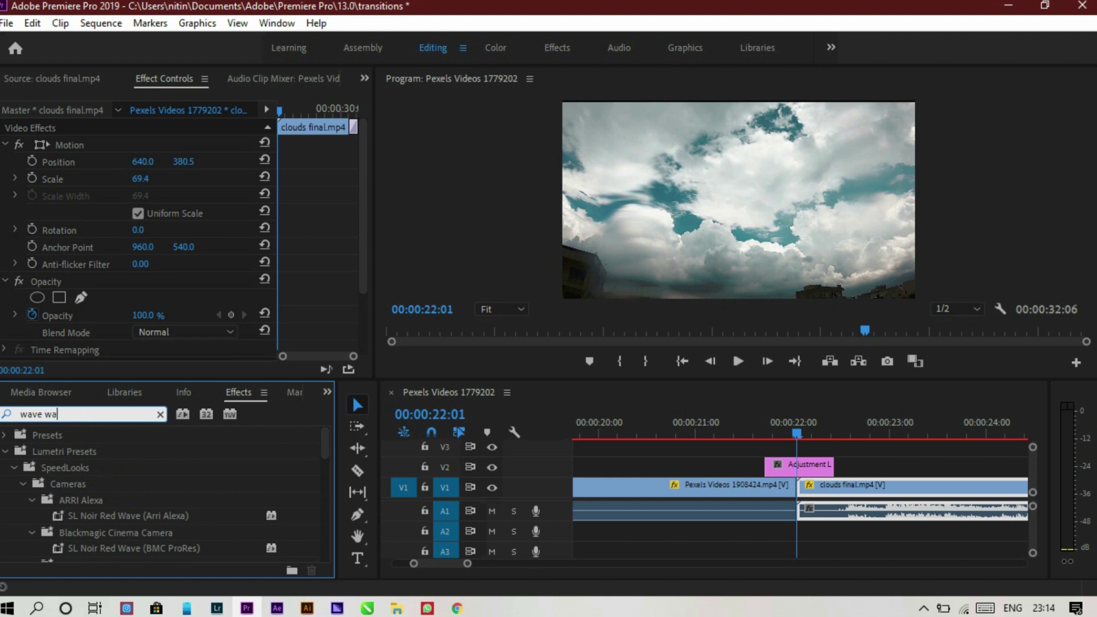
text(rp)
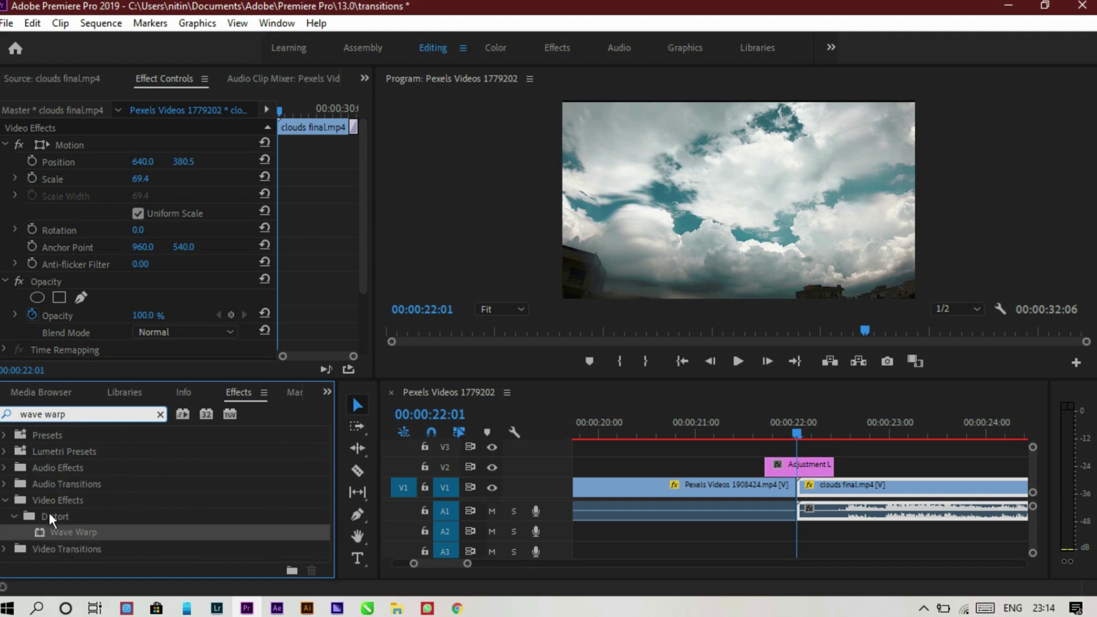
drag(65, 529, 799, 473)
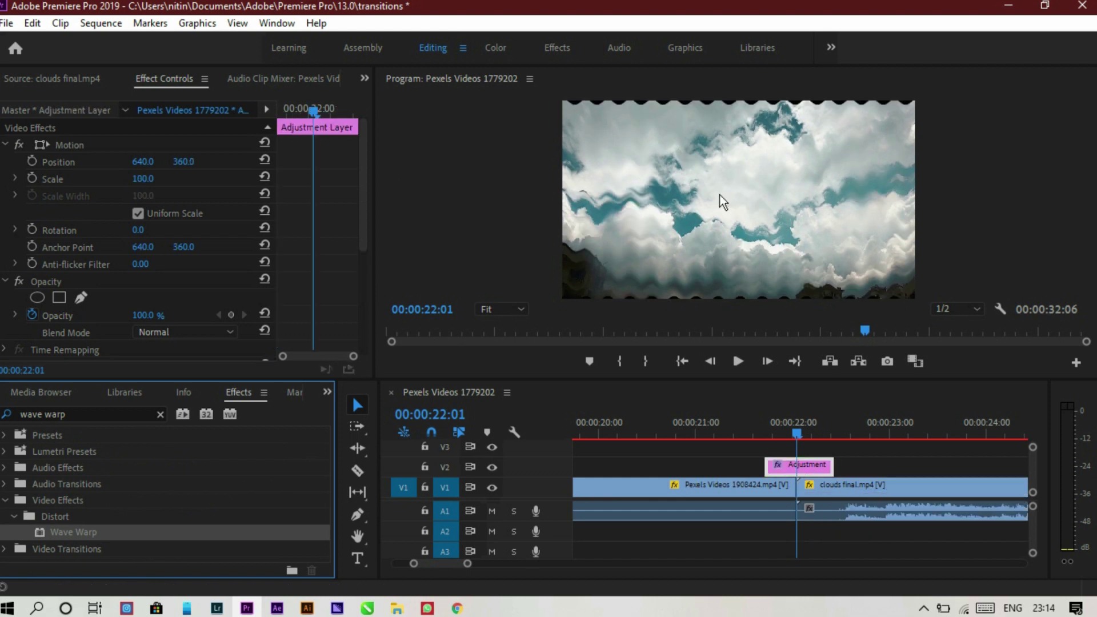
click(791, 437)
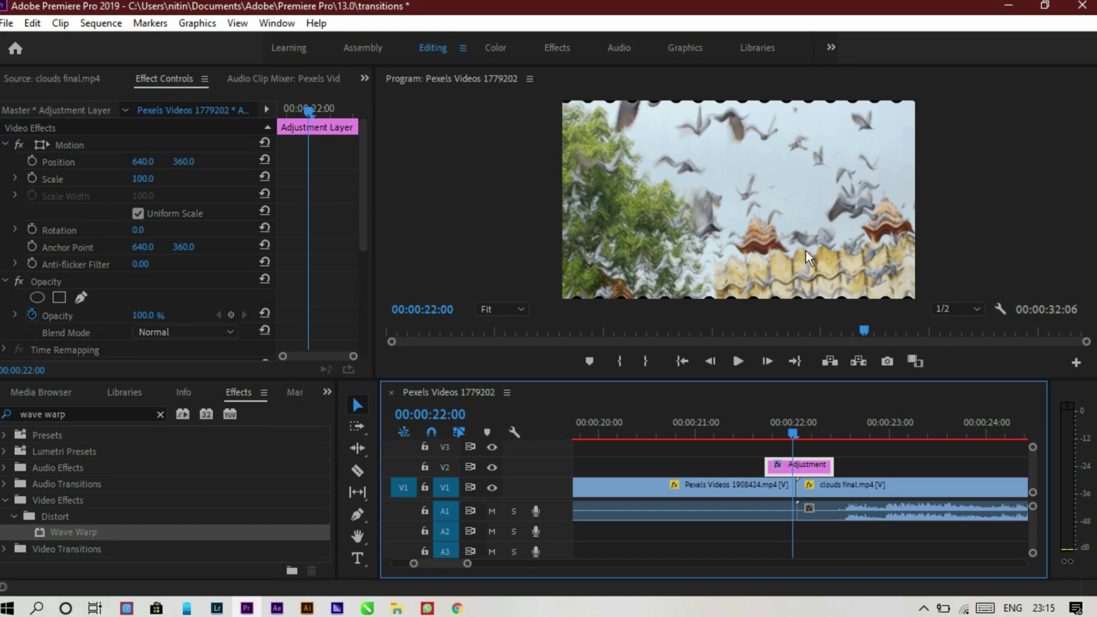
drag(359, 223, 360, 326)
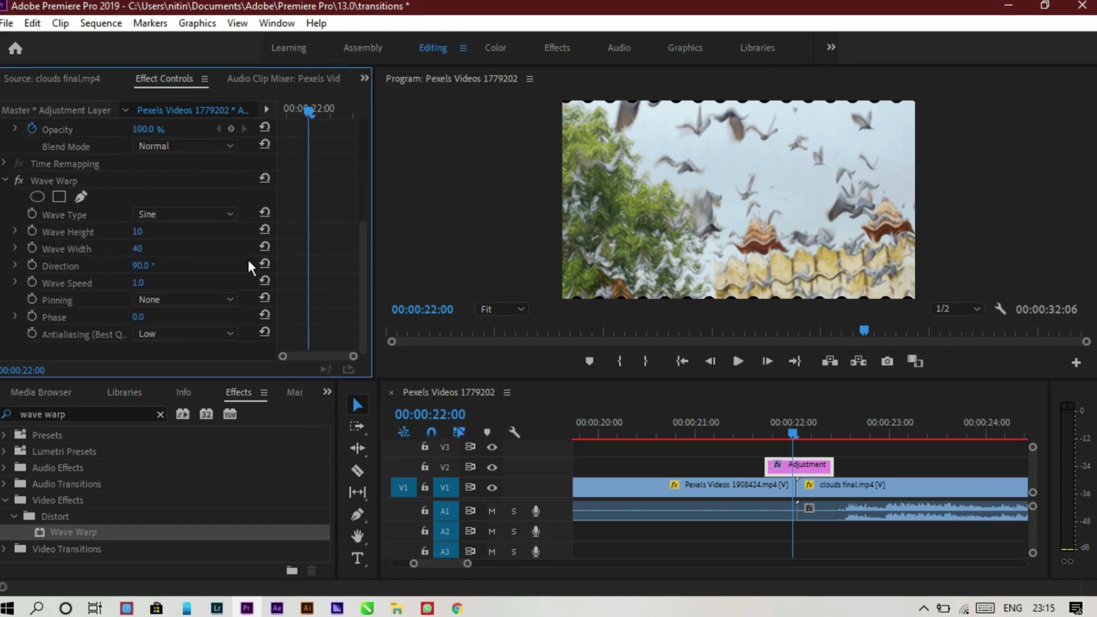
Switch Wave Warp's Wave Type to Noise and raise the wave height.
click(162, 212)
click(175, 232)
click(201, 210)
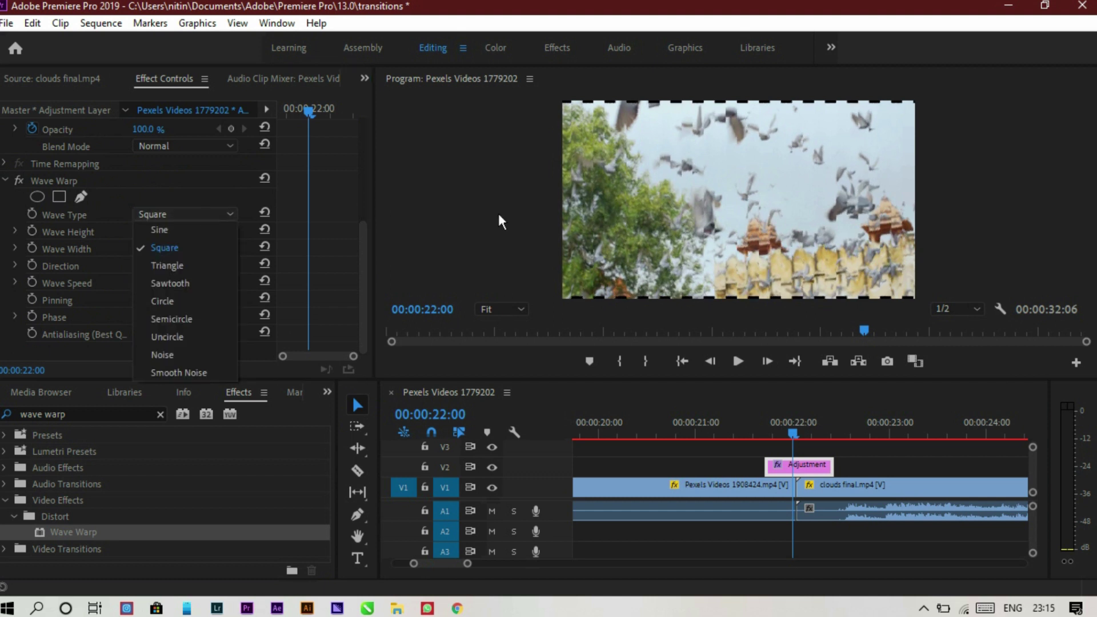
click(197, 271)
click(199, 216)
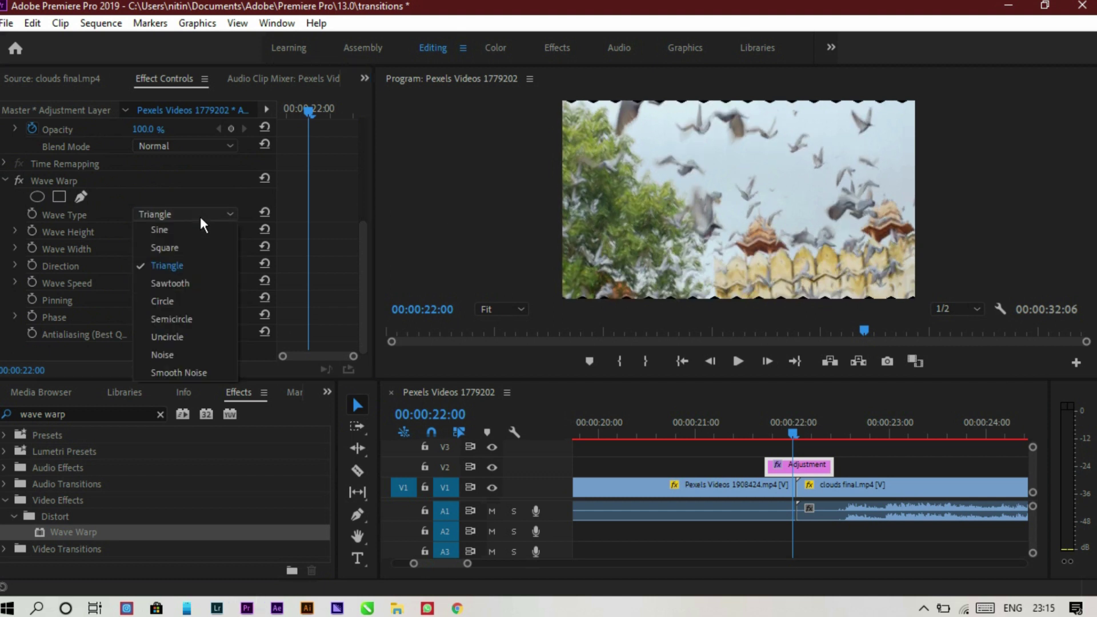
click(196, 353)
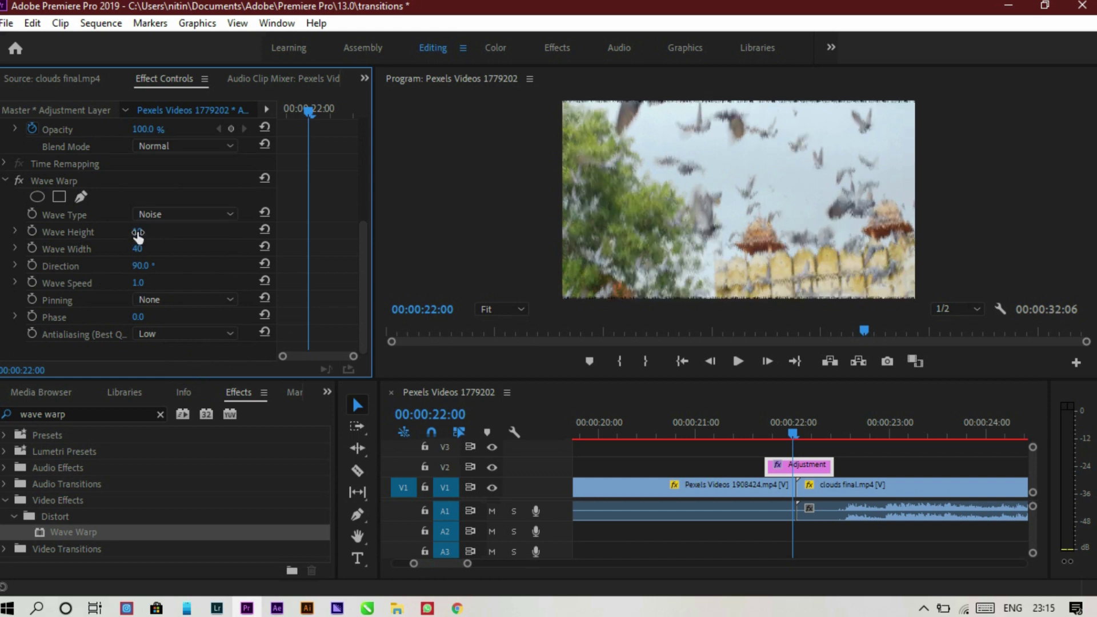
drag(137, 231, 332, 249)
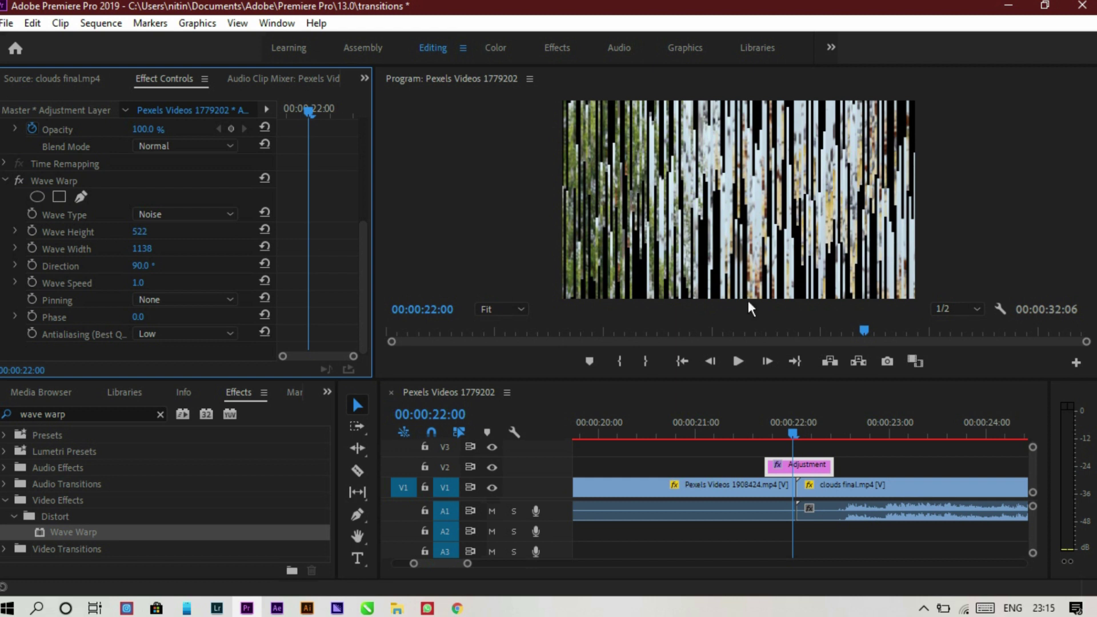
Pin the warp at All Edges, set height 143, direction 145° and wave speed 20.
click(176, 301)
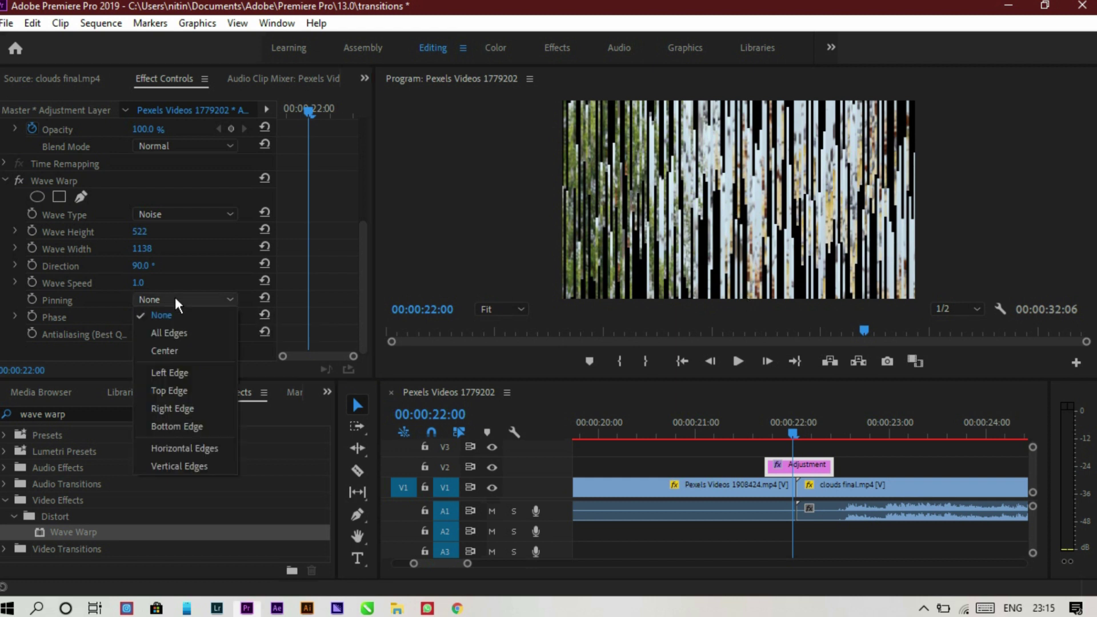
click(184, 327)
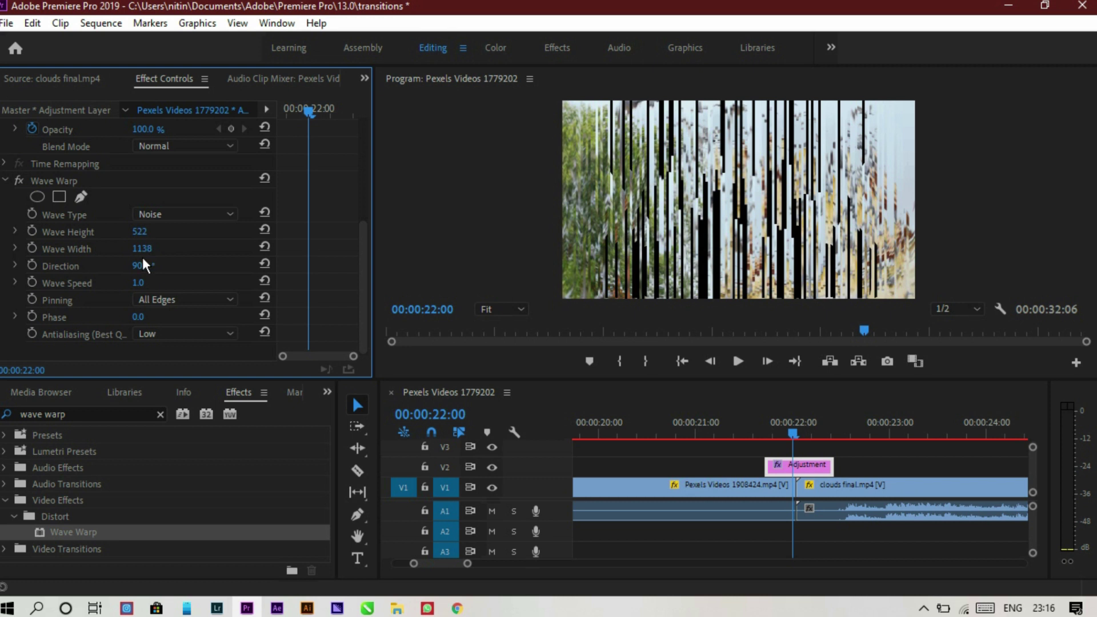
mouse_move(140, 231)
mouse_down()
mouse_move(114, 231)
mouse_move(155, 233)
mouse_up()
drag(140, 273, 172, 265)
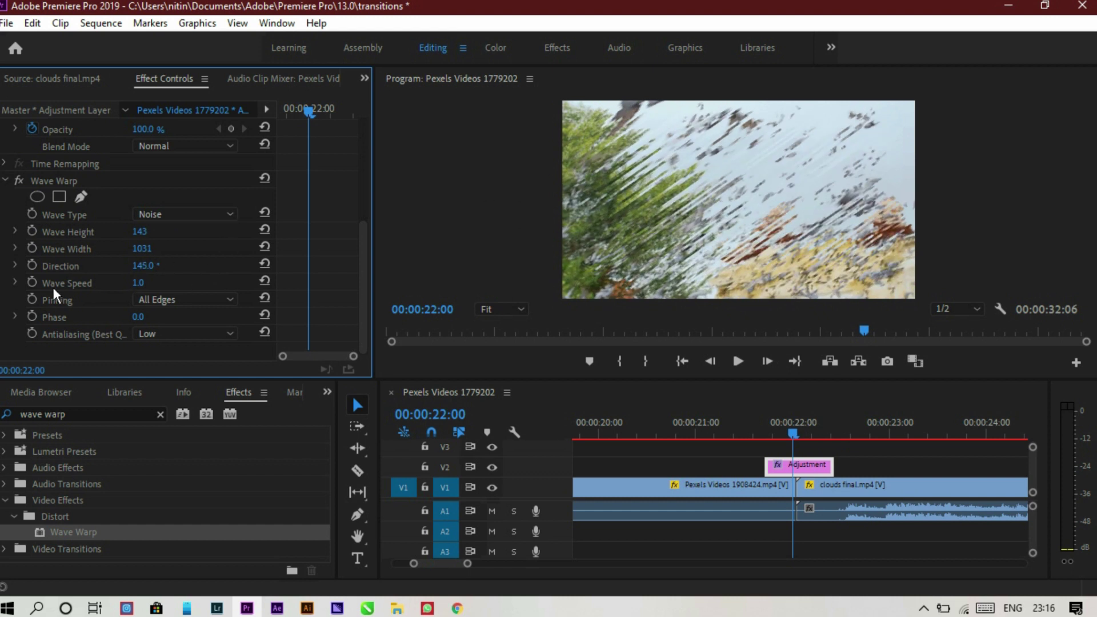
click(142, 283)
key(Return)
Trim the adjustment layer to 8 frames around the cut and play the warp.
drag(793, 432, 744, 433)
key(space)
drag(832, 467, 786, 467)
click(791, 430)
click(765, 424)
key(space)
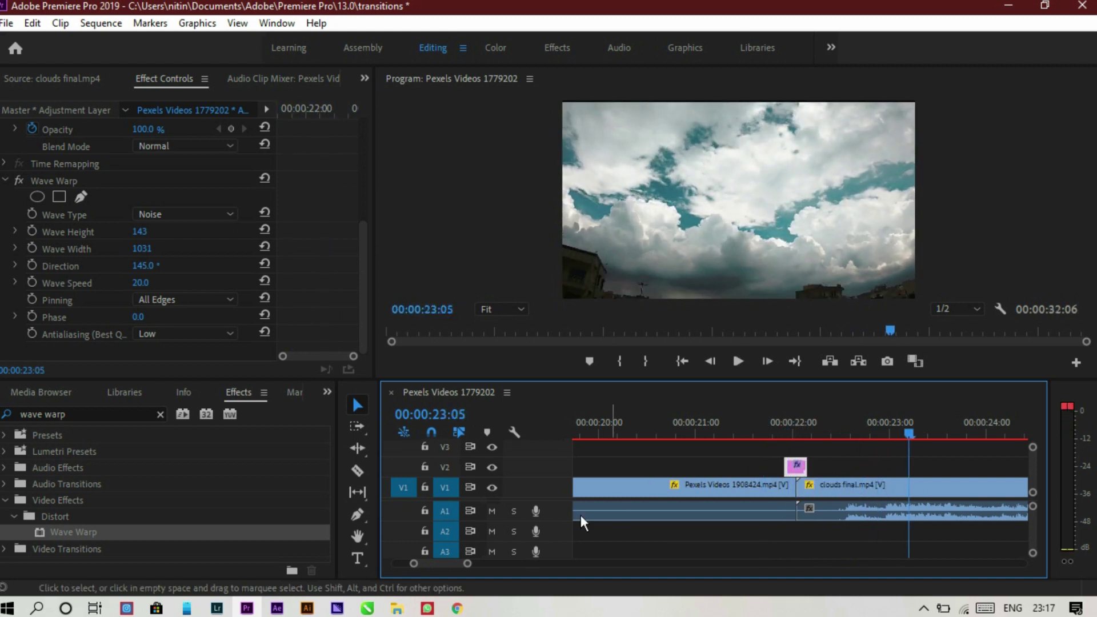
Set the adjustment layer's Motion Scale to 180 and play the warped transition.
drag(468, 564, 464, 566)
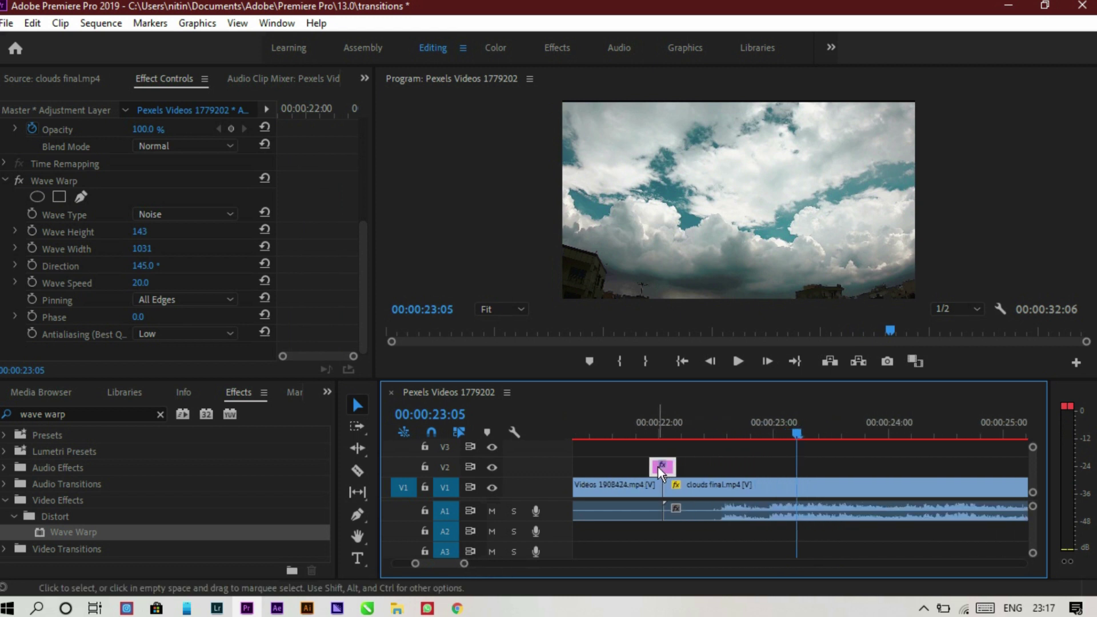
click(663, 434)
scroll(226, 154, up, 5)
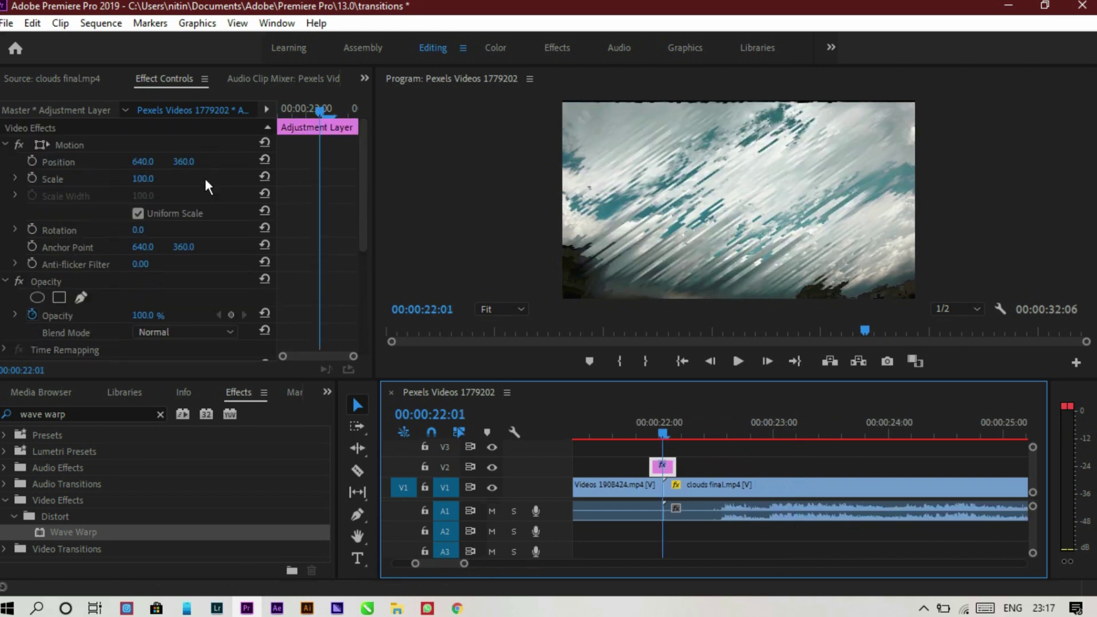
click(142, 179)
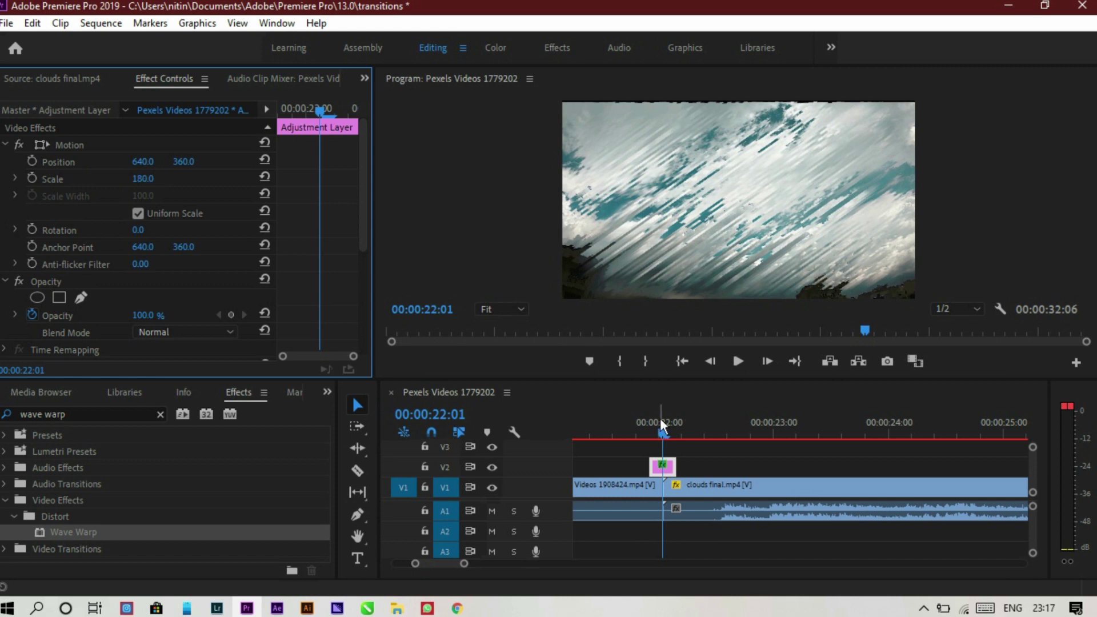
click(647, 429)
key(space)
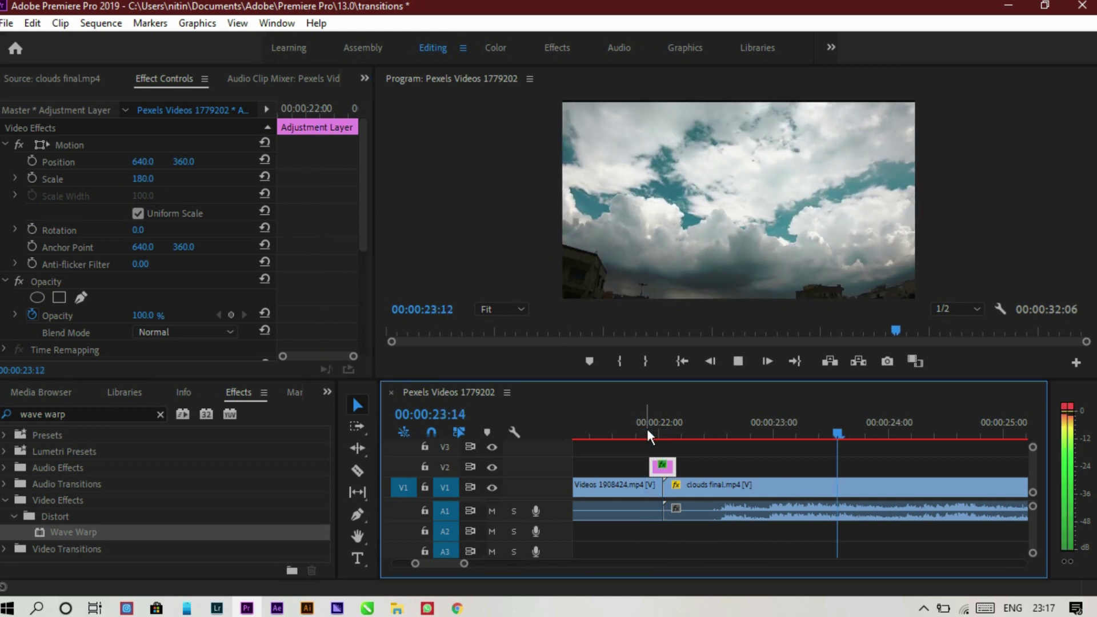